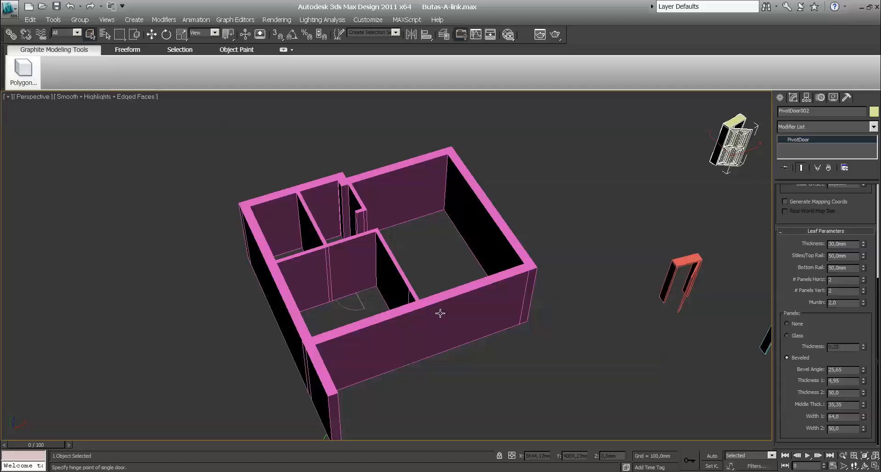
Step: Try to turn on See-Through display in the layer properties of the Sienos layer
{"action": "left_click", "coordinate": [445, 36]}
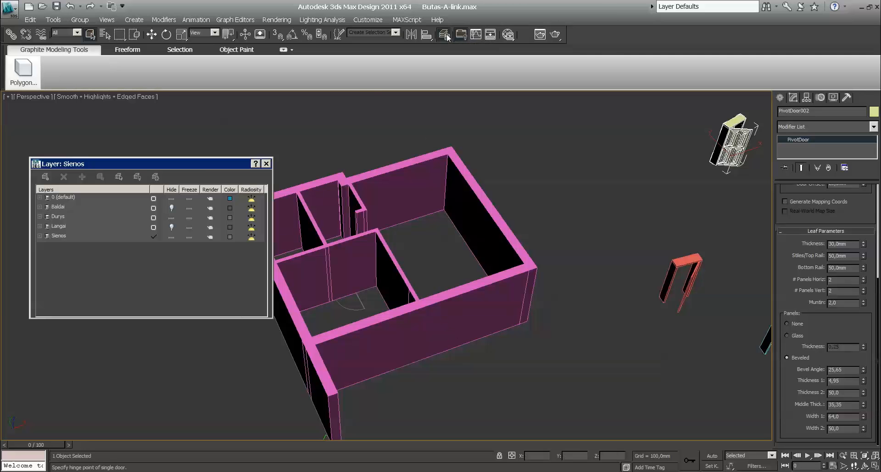
{"action": "left_click", "coordinate": [57, 236]}
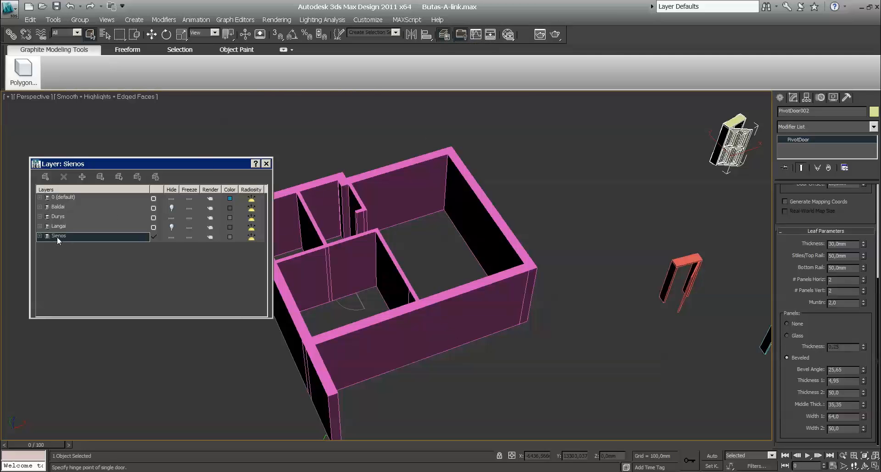
{"action": "right_click", "coordinate": [57, 236]}
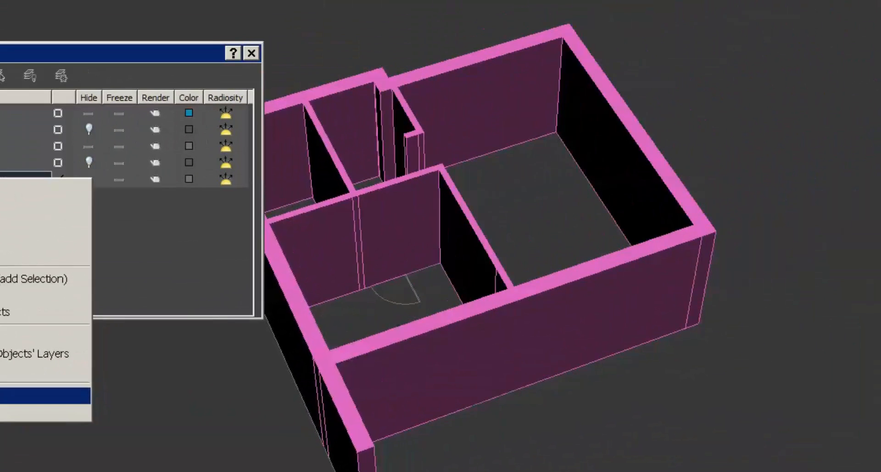
{"action": "left_click", "coordinate": [53, 299]}
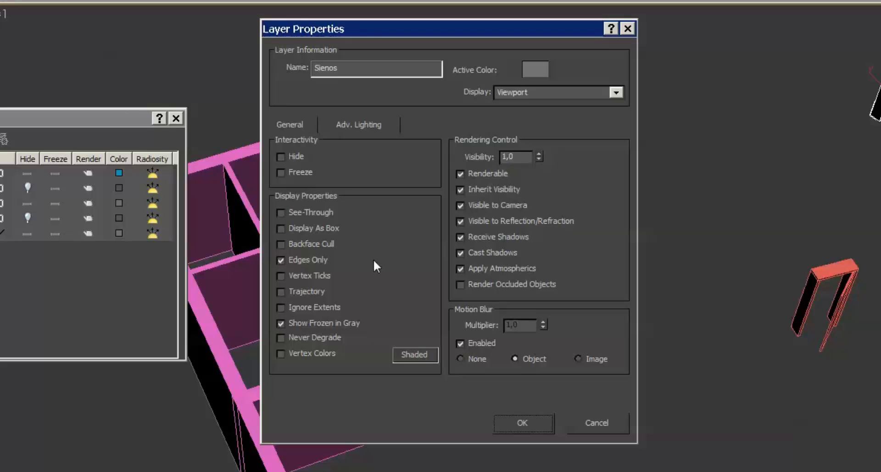
{"action": "left_click", "coordinate": [281, 212]}
{"action": "left_click", "coordinate": [529, 426]}
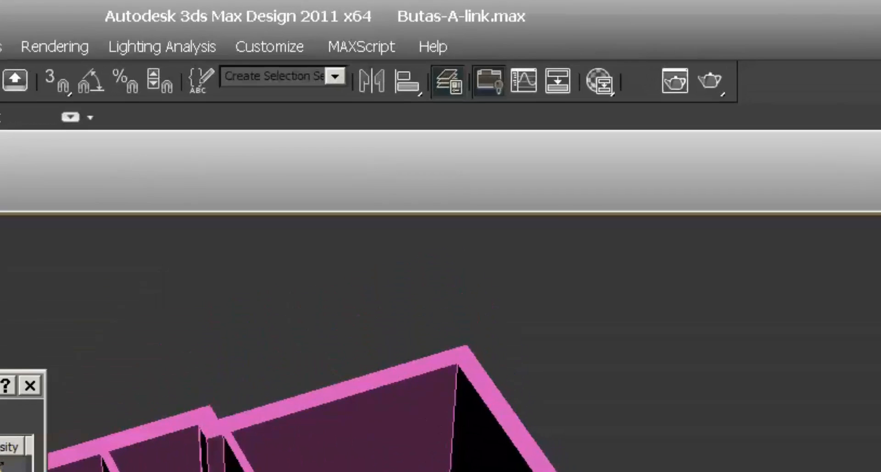
Step: Look at the MAX.vray tool options and ame-dark scheme in the Custom UI and Defaults Switcher, leaving them unapplied
{"action": "left_click", "coordinate": [287, 46]}
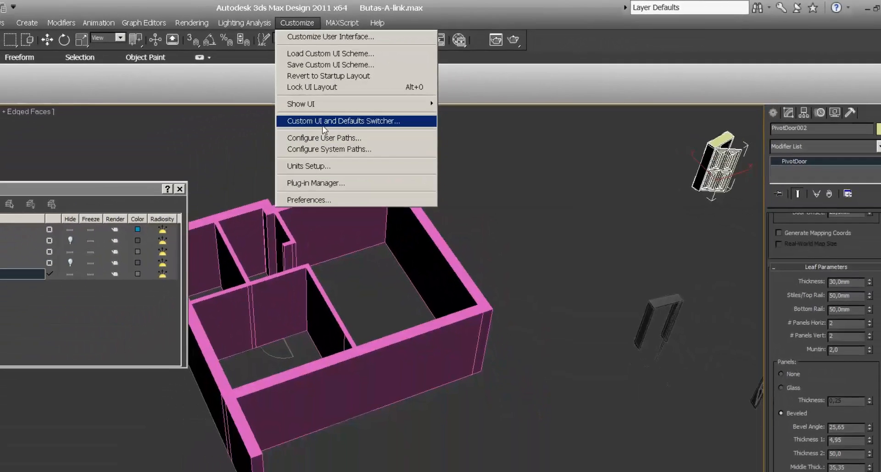
{"action": "left_click", "coordinate": [262, 158]}
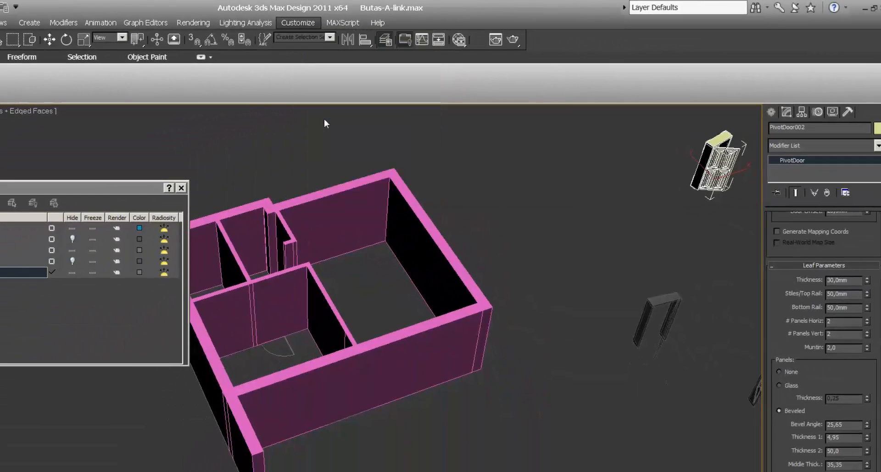
{"action": "left_click", "coordinate": [409, 148]}
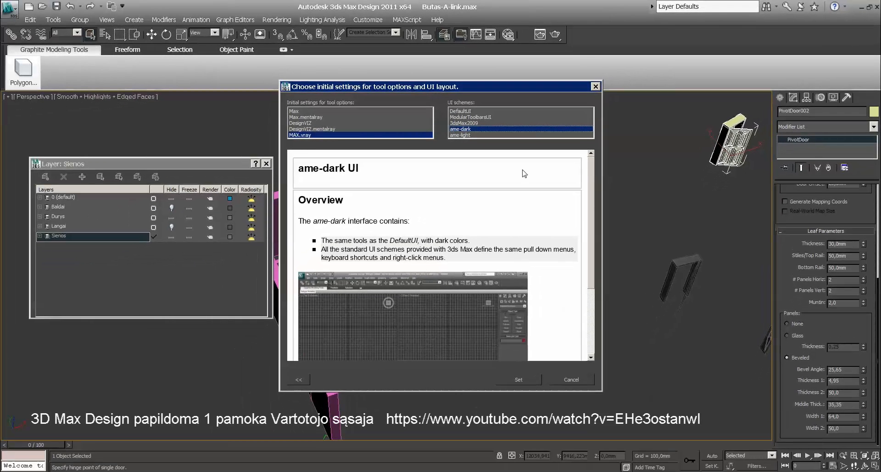
{"action": "left_click", "coordinate": [589, 383]}
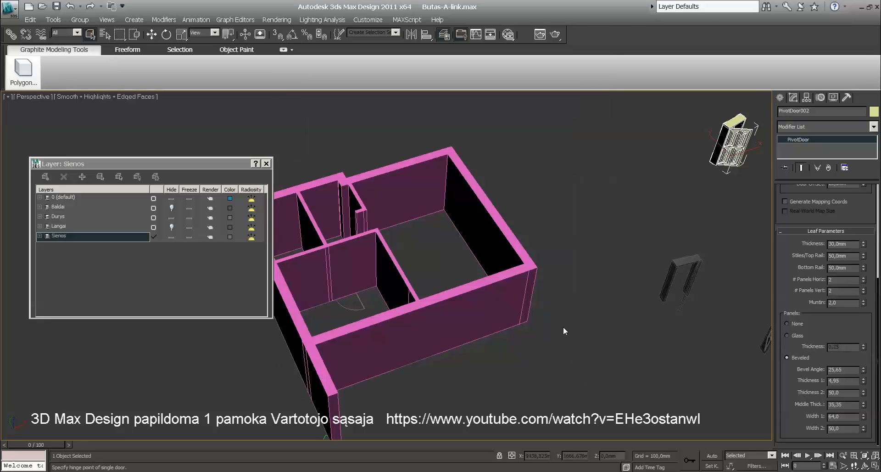
Step: Enable Default to By Layer for New Nodes in the preferences
{"action": "left_click", "coordinate": [368, 19]}
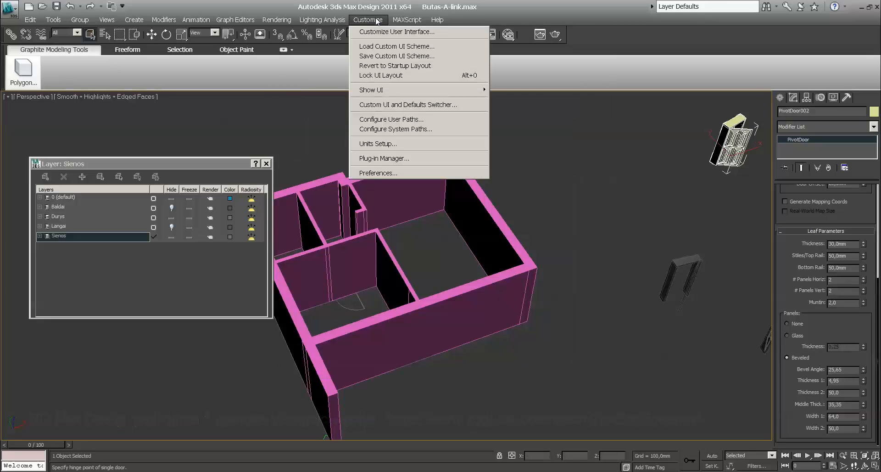
{"action": "left_click", "coordinate": [398, 174]}
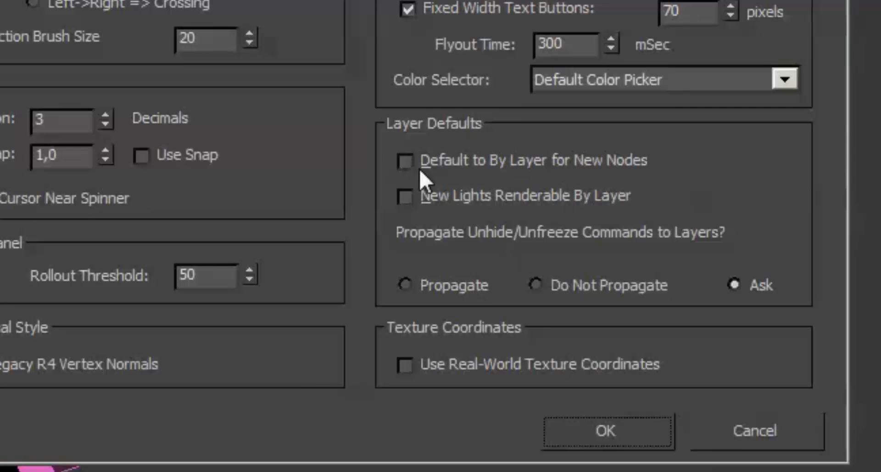
{"action": "left_click", "coordinate": [405, 161]}
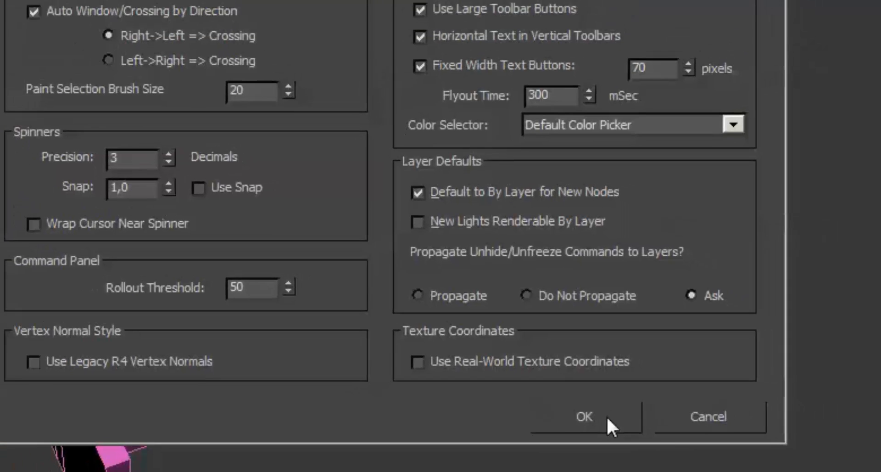
{"action": "left_click", "coordinate": [606, 430]}
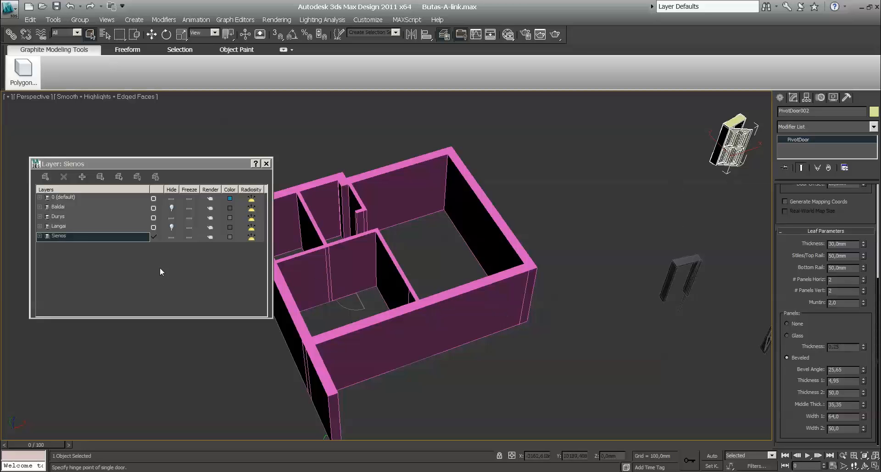
Step: Set the Sienos layer's colour to light purple from the 3ds Max palette
{"action": "left_click", "coordinate": [229, 237]}
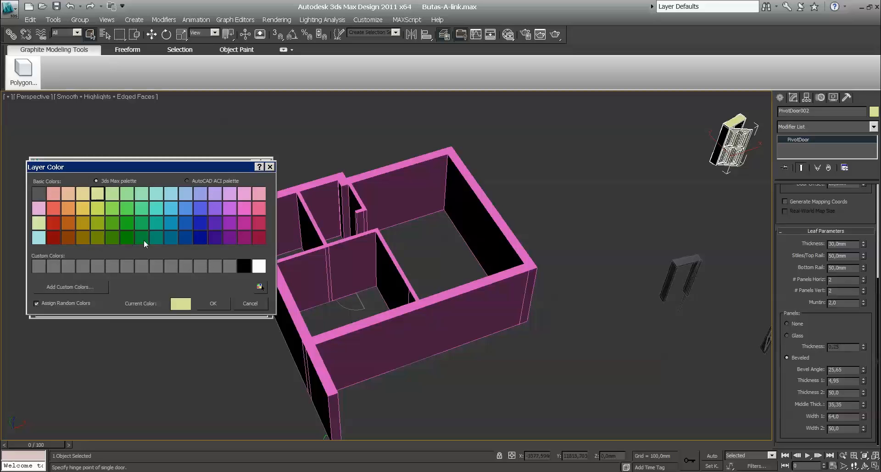
{"action": "left_click", "coordinate": [235, 195]}
{"action": "left_click", "coordinate": [212, 303]}
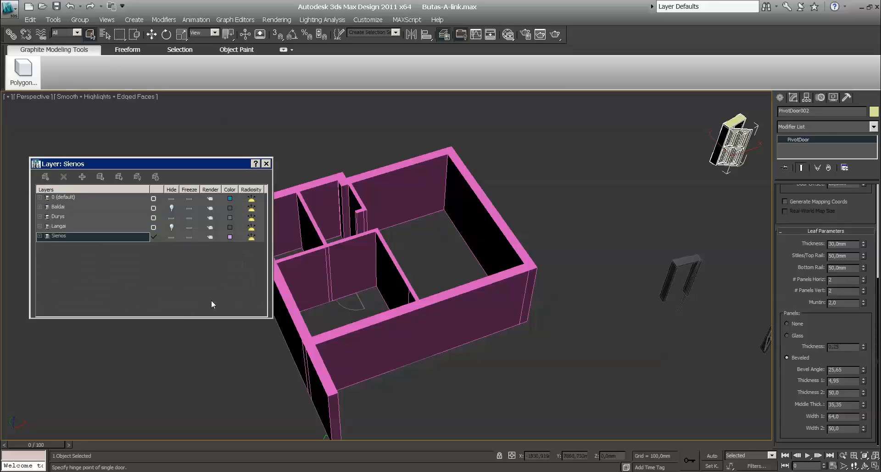
Step: Turn on See-Through display for the Sienos layer in its layer properties
{"action": "left_click", "coordinate": [56, 236]}
{"action": "right_click", "coordinate": [57, 237]}
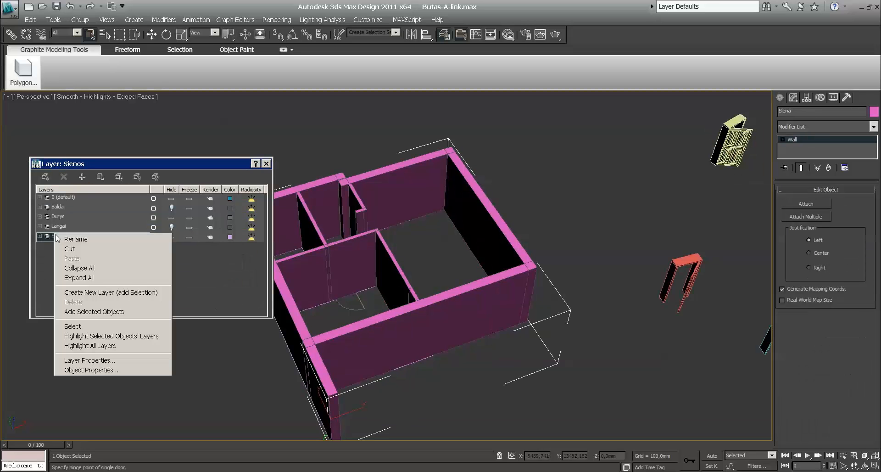
{"action": "left_click", "coordinate": [90, 360]}
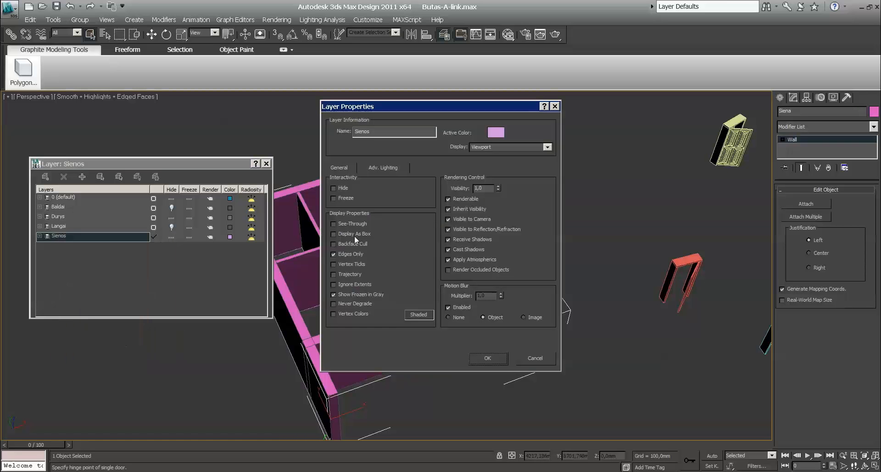
{"action": "left_click", "coordinate": [333, 223]}
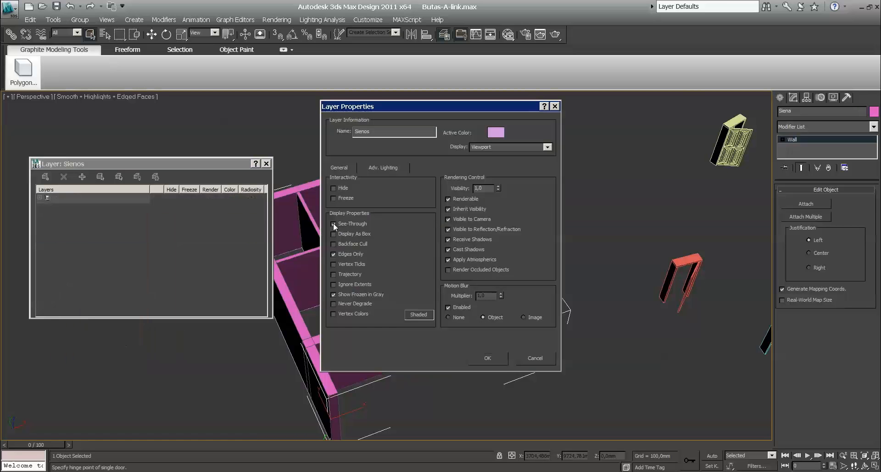
{"action": "left_click", "coordinate": [492, 358]}
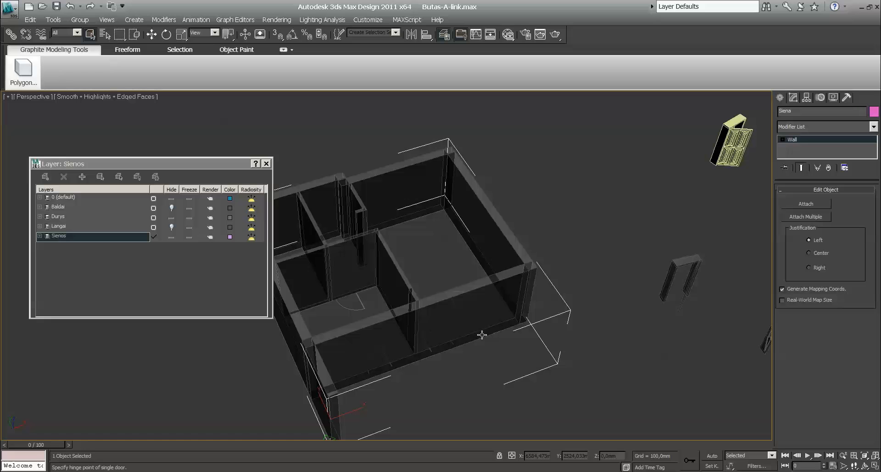
Step: Check the display properties of the Siena wall in its object properties, and close them without changes
{"action": "left_click", "coordinate": [590, 224]}
{"action": "left_click", "coordinate": [482, 290]}
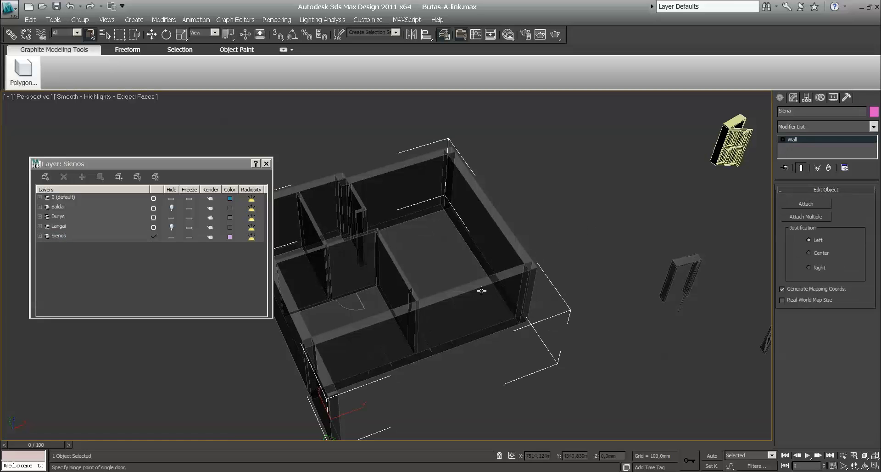
{"action": "right_click", "coordinate": [481, 291]}
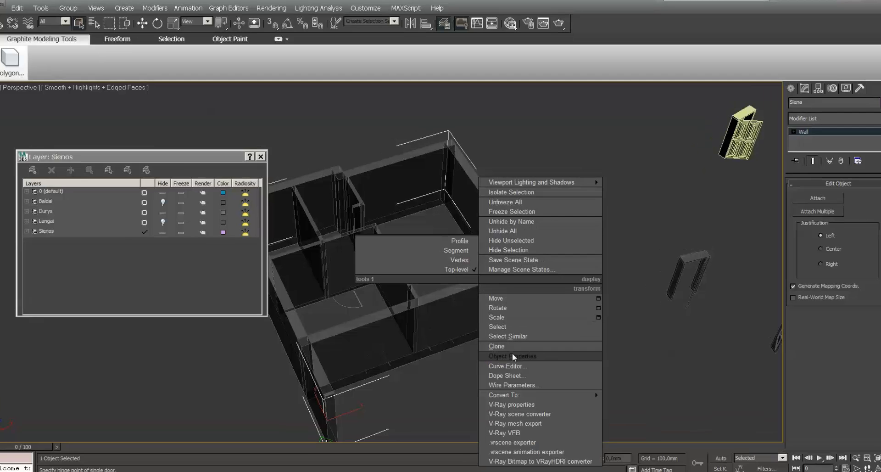
{"action": "left_click", "coordinate": [514, 359]}
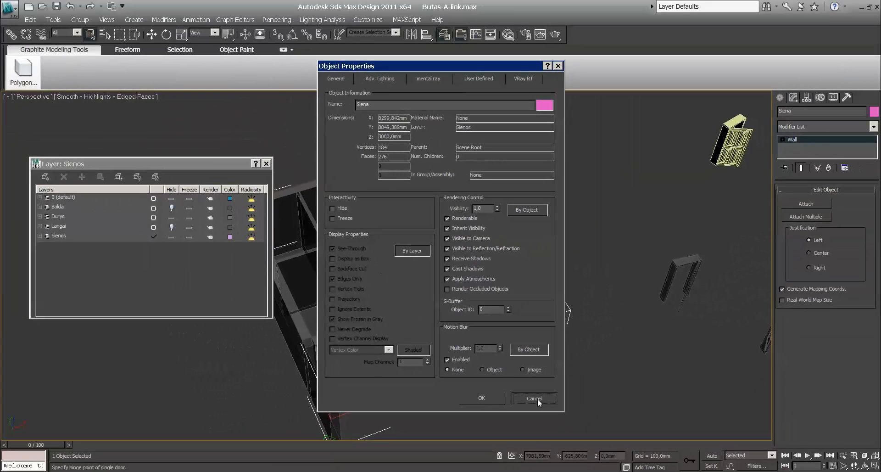
{"action": "left_click", "coordinate": [534, 398]}
Step: Examine the door swing outlines through the see-through walls, ending close to the outer wall's entrance door symbol
{"action": "middle_click_drag", "start_coordinate": [502, 349], "coordinate": [524, 295]}
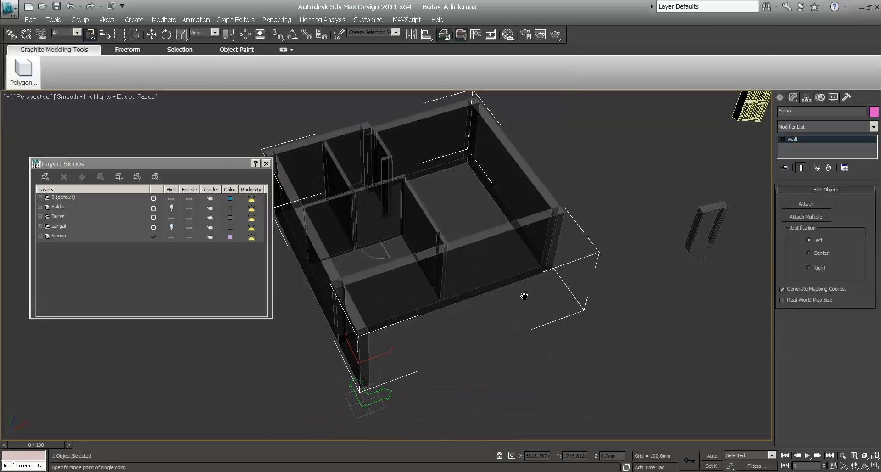
{"action": "scroll", "coordinate": [476, 305], "scroll_direction": "up", "scroll_amount": 5}
{"action": "middle_click_drag", "start_coordinate": [476, 350], "coordinate": [471, 303]}
{"action": "scroll", "coordinate": [470, 303], "scroll_direction": "up", "scroll_amount": 5}
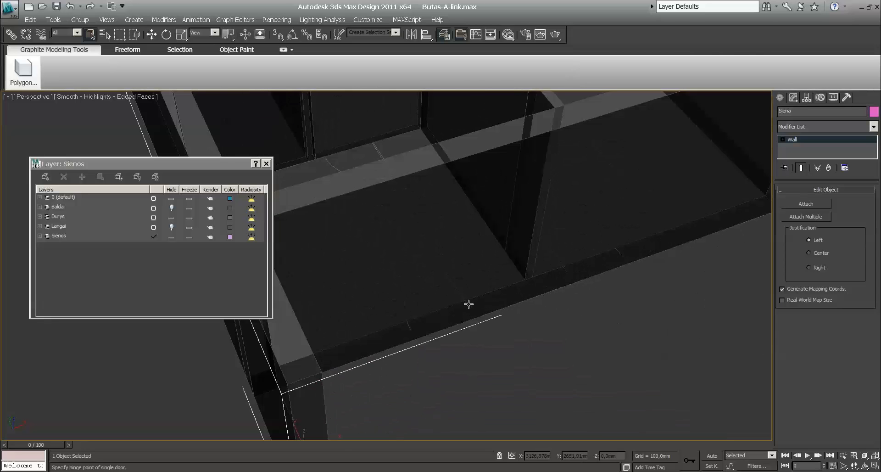
{"action": "scroll", "coordinate": [563, 303], "scroll_direction": "down", "scroll_amount": 8}
{"action": "middle_click_drag", "start_coordinate": [378, 255], "coordinate": [523, 282], "text": "alt"}
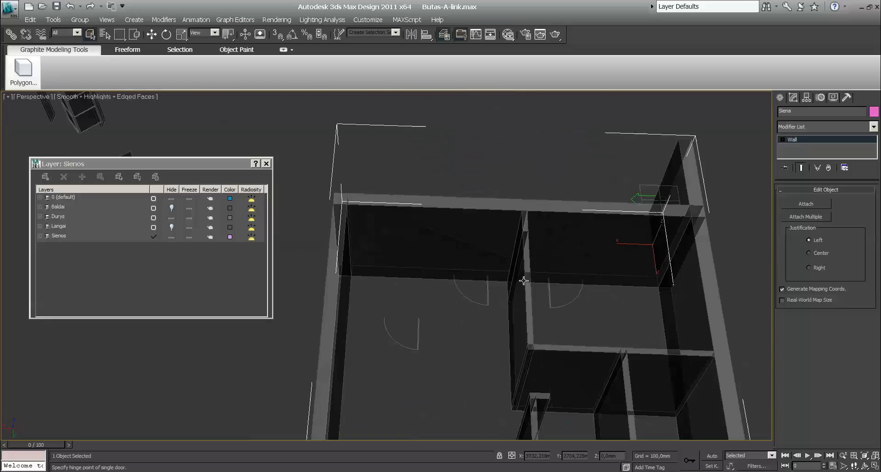
{"action": "middle_click_drag", "start_coordinate": [551, 344], "coordinate": [506, 280]}
{"action": "middle_click_drag", "start_coordinate": [517, 345], "coordinate": [532, 351], "text": "alt"}
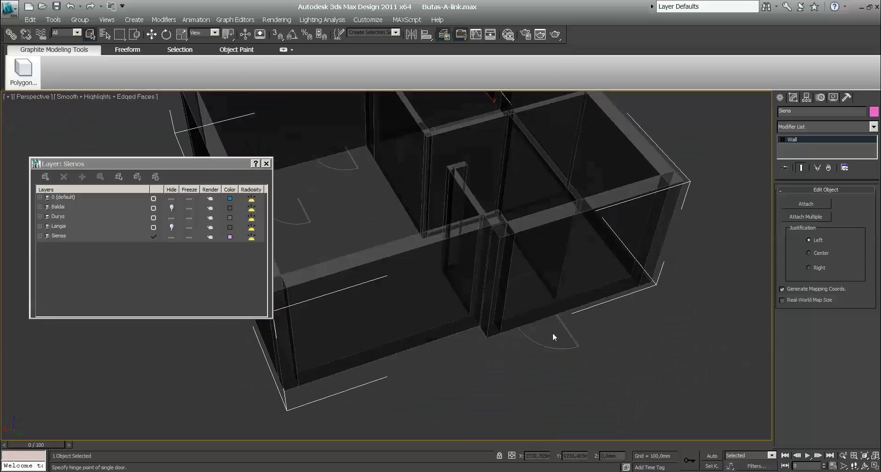
{"action": "scroll", "coordinate": [501, 312], "scroll_direction": "up", "scroll_amount": 6}
{"action": "middle_click_drag", "start_coordinate": [529, 305], "coordinate": [507, 309]}
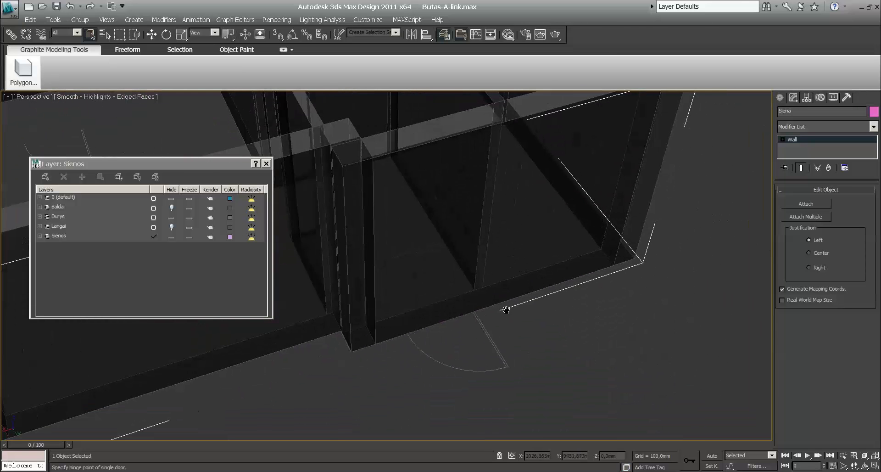
Step: Turn on vertex snapping and create a Pivot door in the outer wall at the entrance, about 939 mm wide, 315 mm deep and 2002 mm high
{"action": "left_click", "coordinate": [779, 98]}
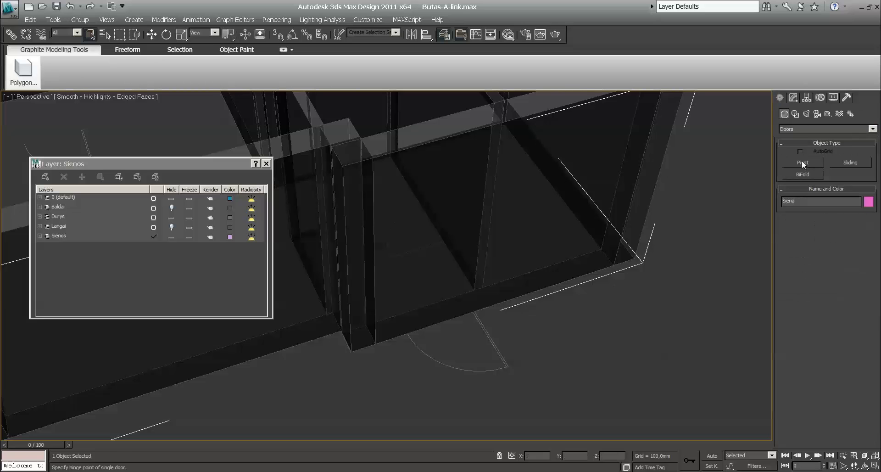
{"action": "left_click", "coordinate": [802, 163]}
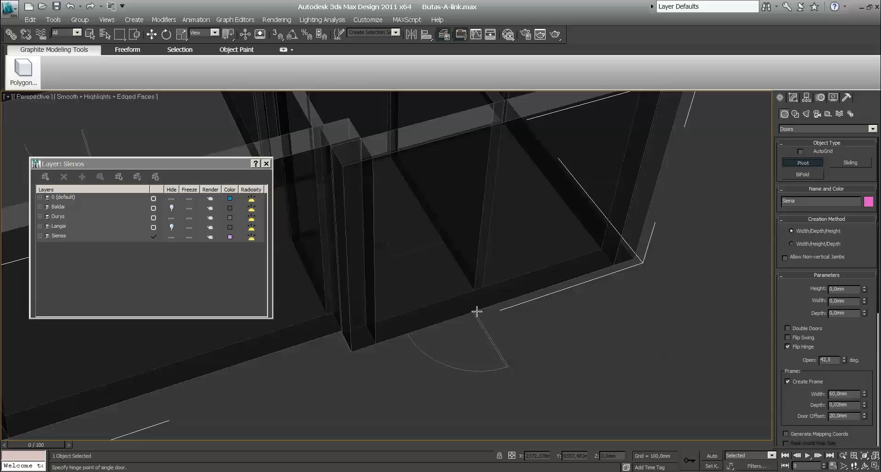
{"action": "right_click", "coordinate": [277, 34]}
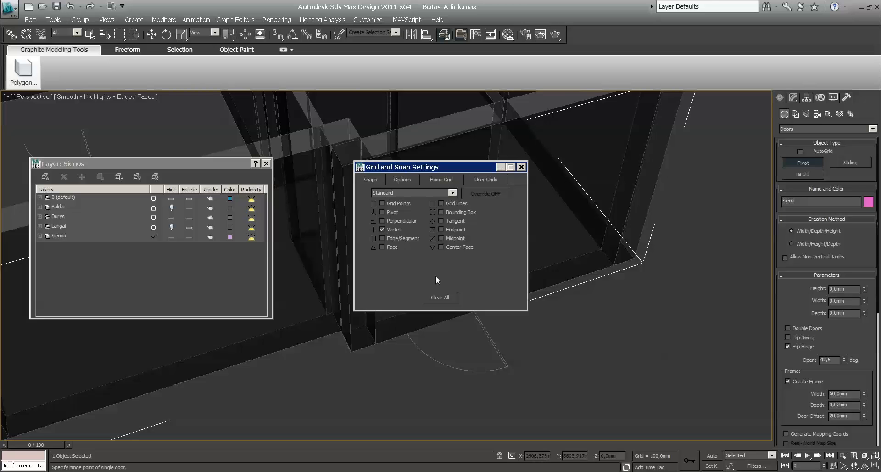
{"action": "left_click", "coordinate": [521, 167]}
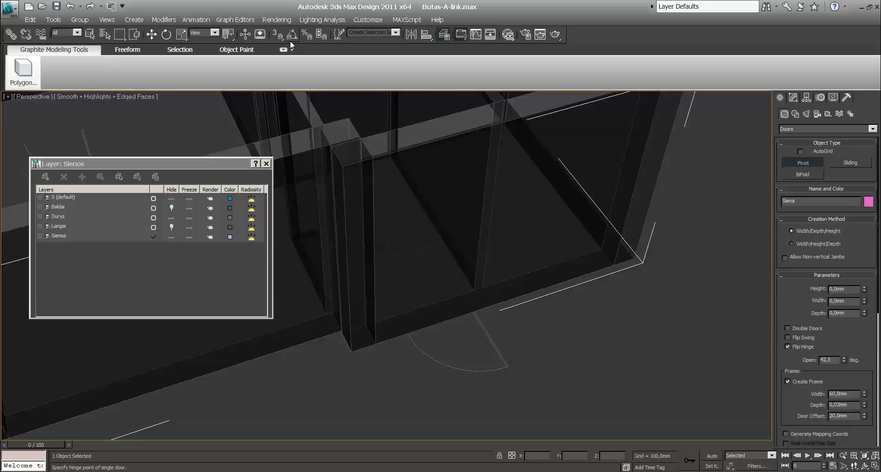
{"action": "left_click", "coordinate": [277, 36]}
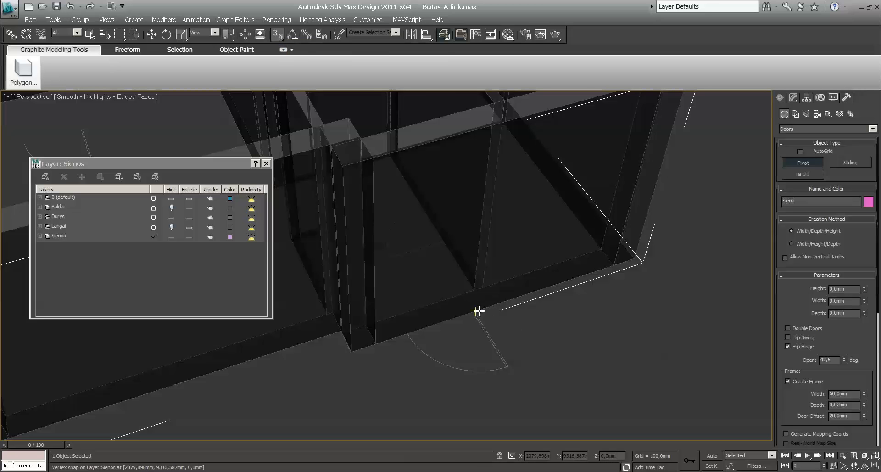
{"action": "left_click_drag", "start_coordinate": [478, 310], "coordinate": [404, 331]}
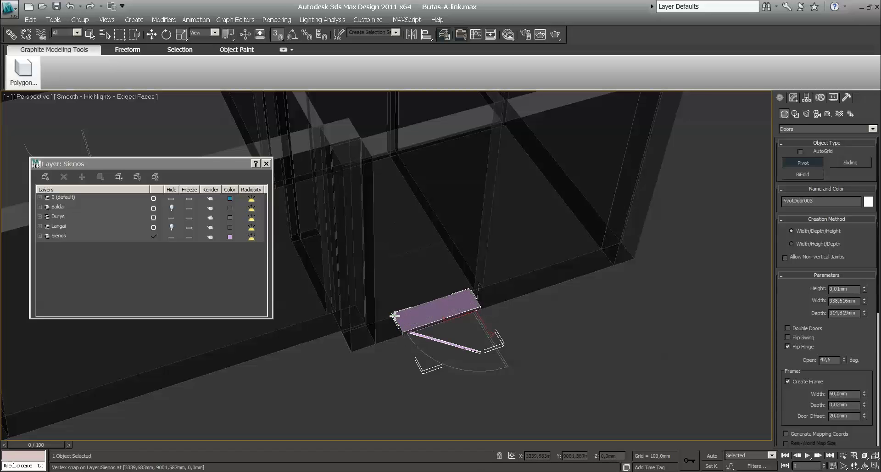
{"action": "left_click", "coordinate": [395, 316]}
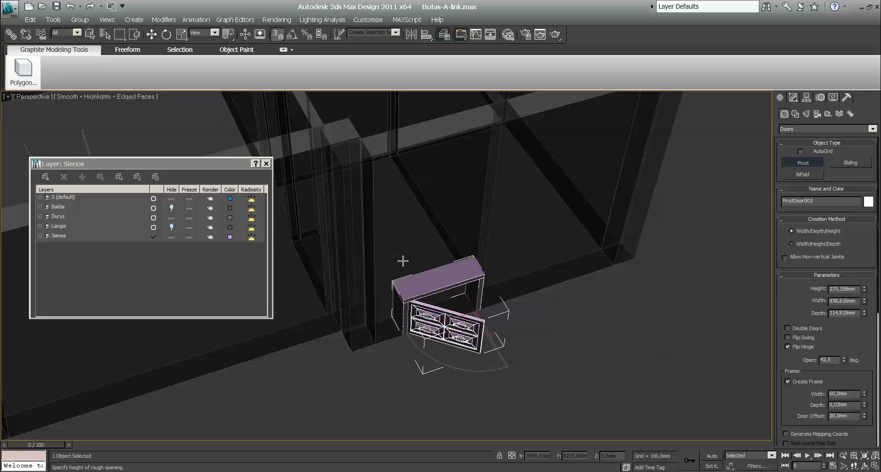
{"action": "left_click", "coordinate": [454, 156]}
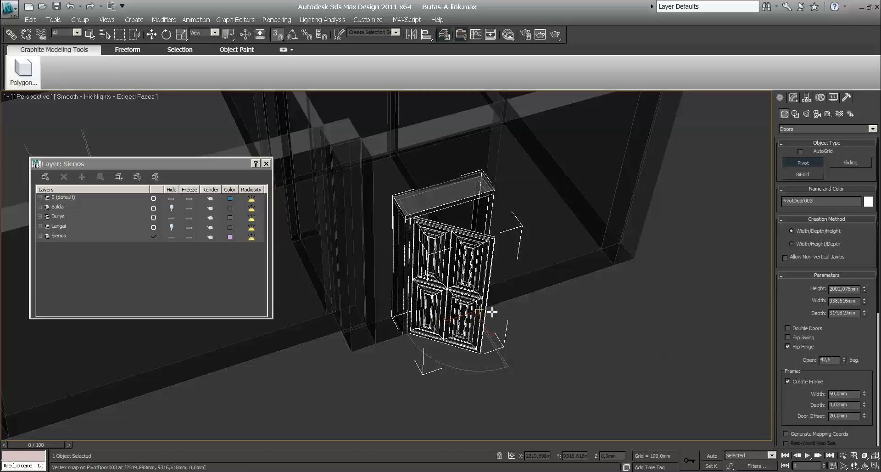
Step: Make Durys the current layer and add the selected entrance door to it
{"action": "right_click", "coordinate": [554, 321]}
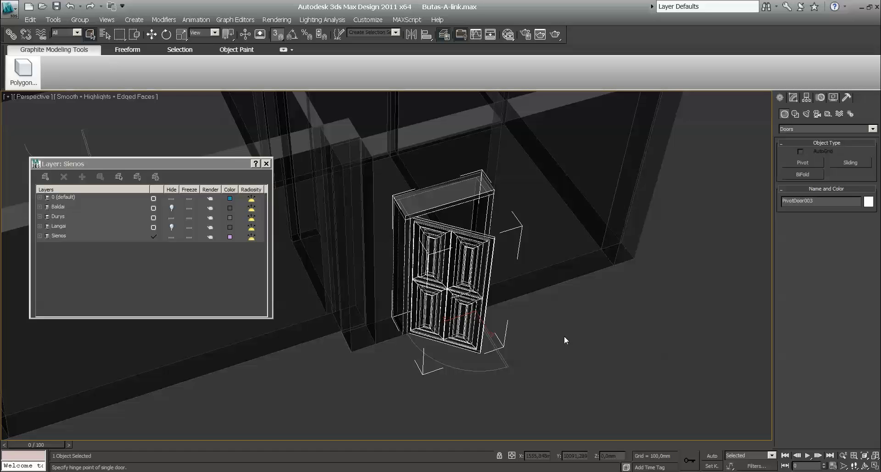
{"action": "left_click", "coordinate": [154, 218]}
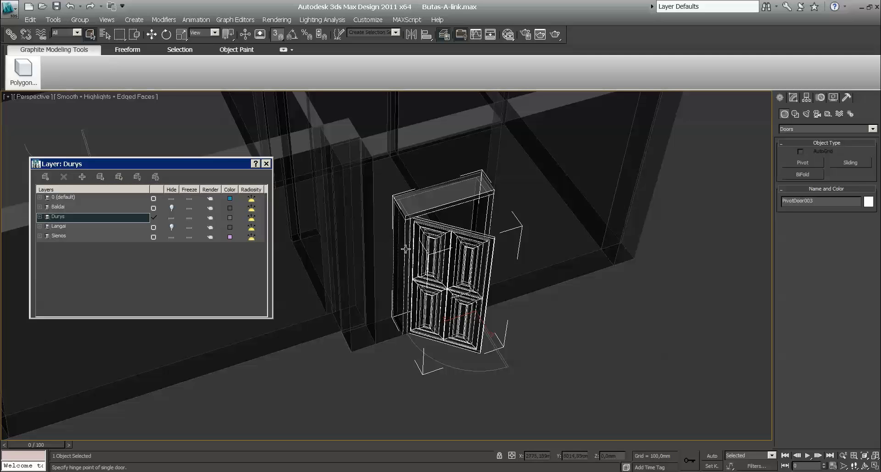
{"action": "left_click", "coordinate": [83, 178]}
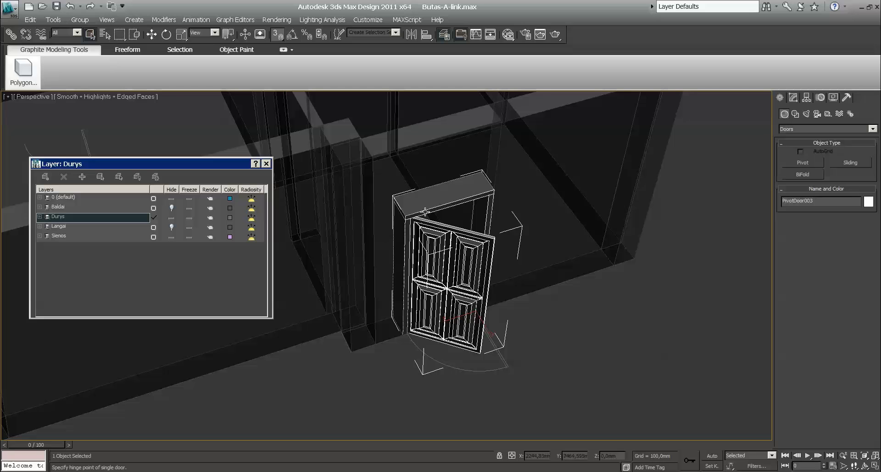
Step: Set the Durys layer's color to dark blue
{"action": "left_click", "coordinate": [230, 217]}
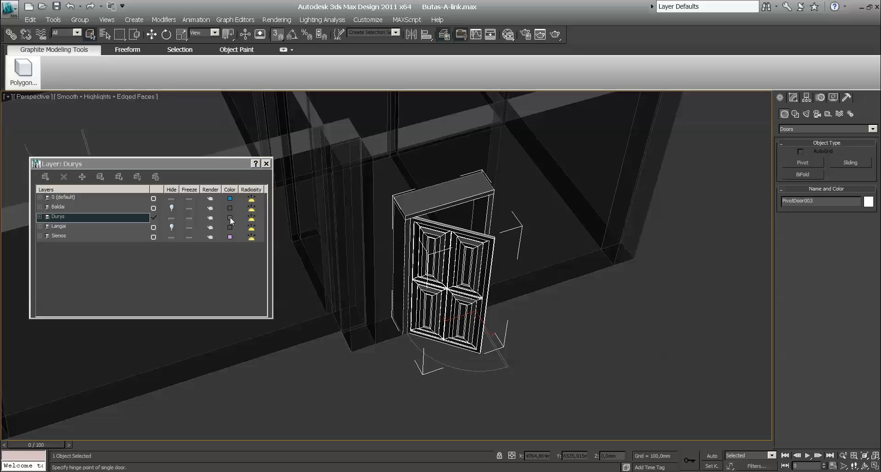
{"action": "left_click", "coordinate": [200, 236]}
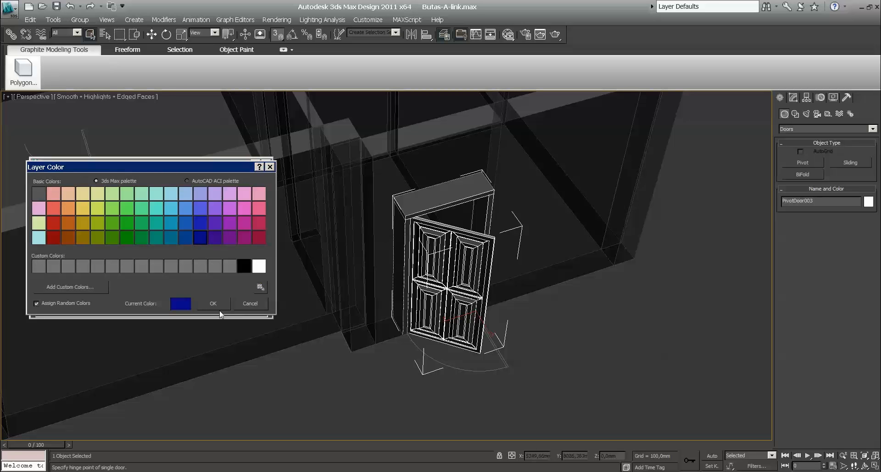
{"action": "left_click", "coordinate": [217, 301]}
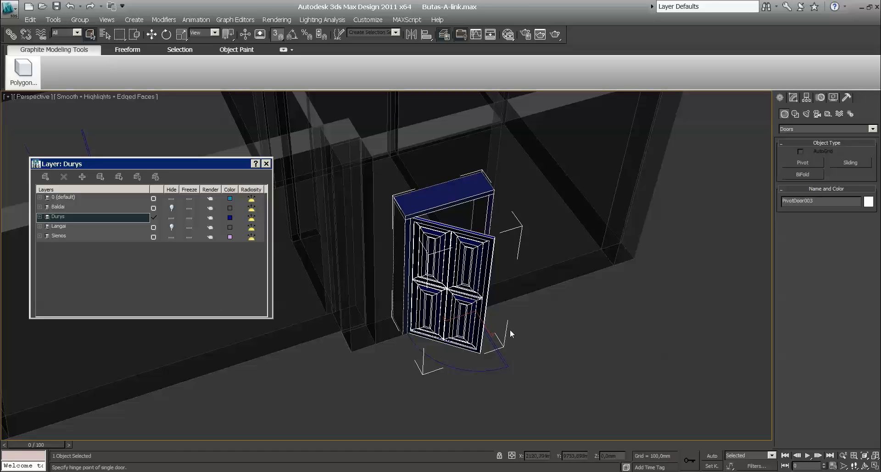
Step: Set the entrance door's height to 2000 mm
{"action": "left_click", "coordinate": [793, 98]}
{"action": "scroll", "coordinate": [860, 205], "scroll_direction": "up", "scroll_amount": 5}
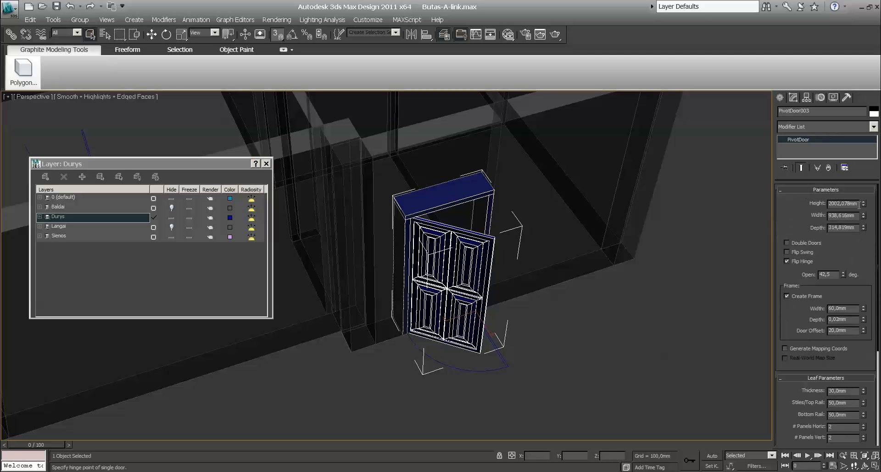
{"action": "double_click", "coordinate": [857, 204]}
{"action": "type", "text": "2"}
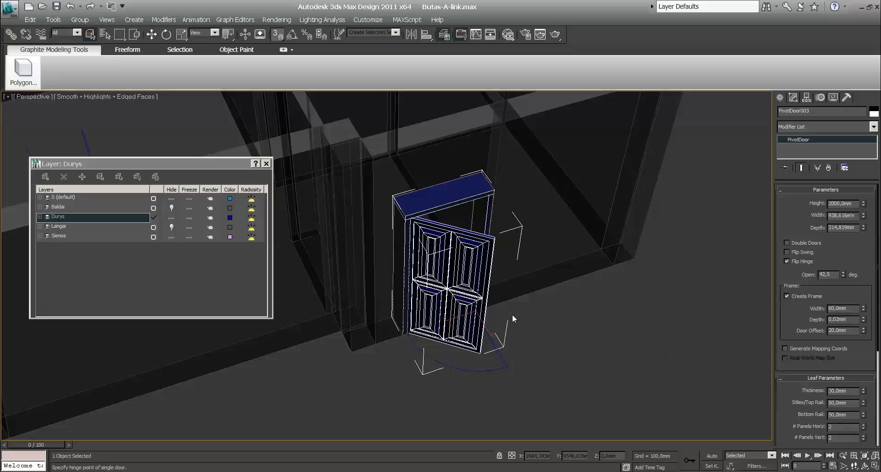
Step: Try the entrance door's swing and hinge options, leaving Flip Swing and Flip Hinge off, and set its opening angle to 89 degrees
{"action": "left_click", "coordinate": [788, 252]}
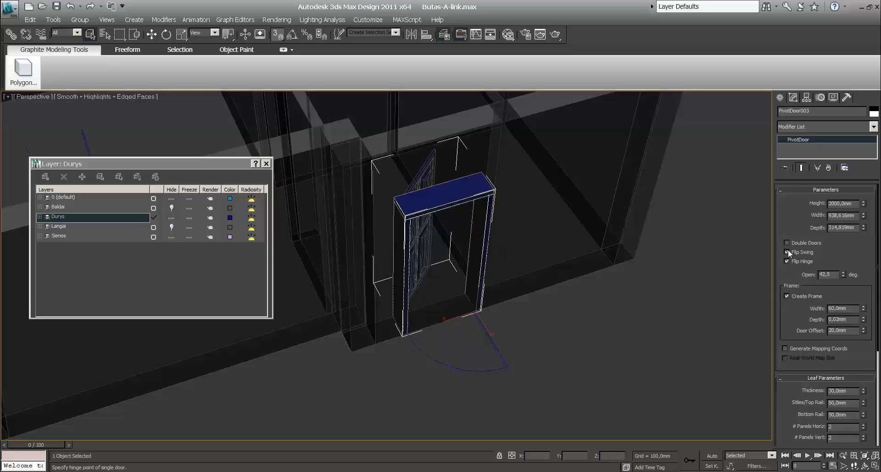
{"action": "left_click", "coordinate": [787, 252]}
{"action": "left_click", "coordinate": [788, 261]}
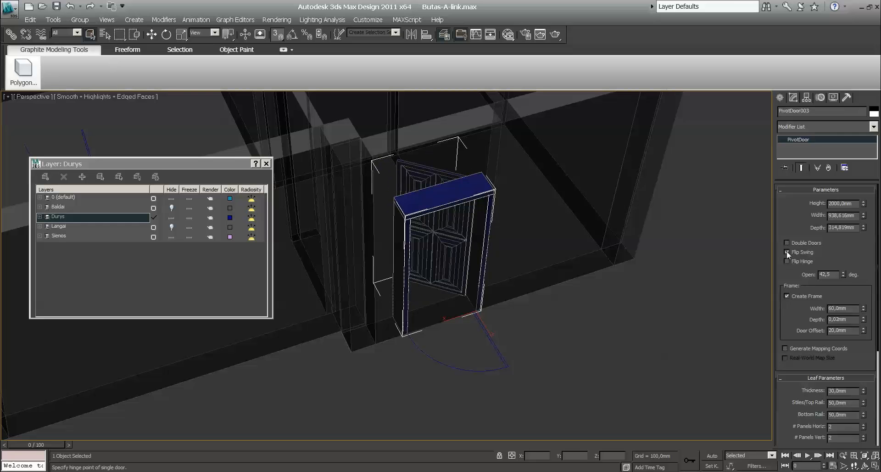
{"action": "left_click", "coordinate": [788, 251]}
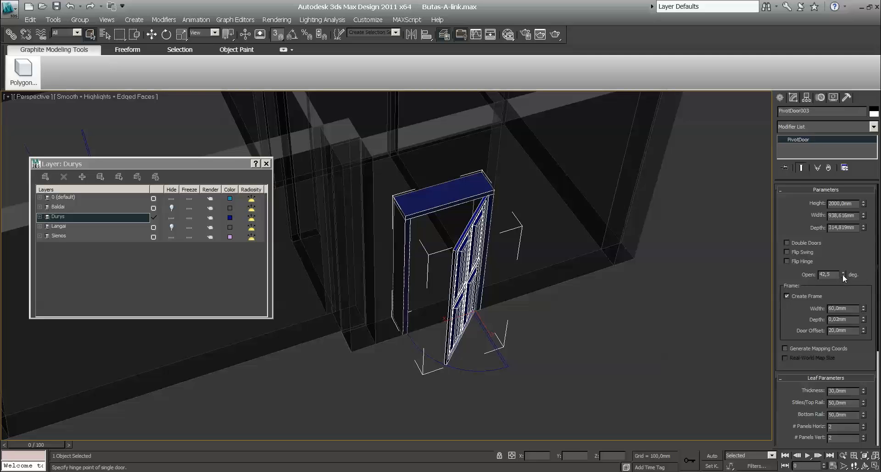
{"action": "left_click_drag", "start_coordinate": [843, 274], "coordinate": [828, 225]}
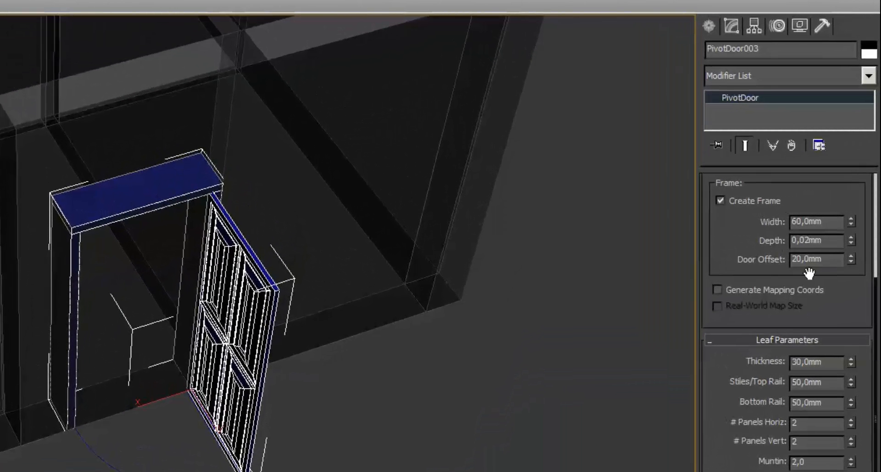
Step: Set the entrance door's leaf panels to None and deselect the door
{"action": "scroll", "coordinate": [877, 340], "scroll_direction": "down", "scroll_amount": 3}
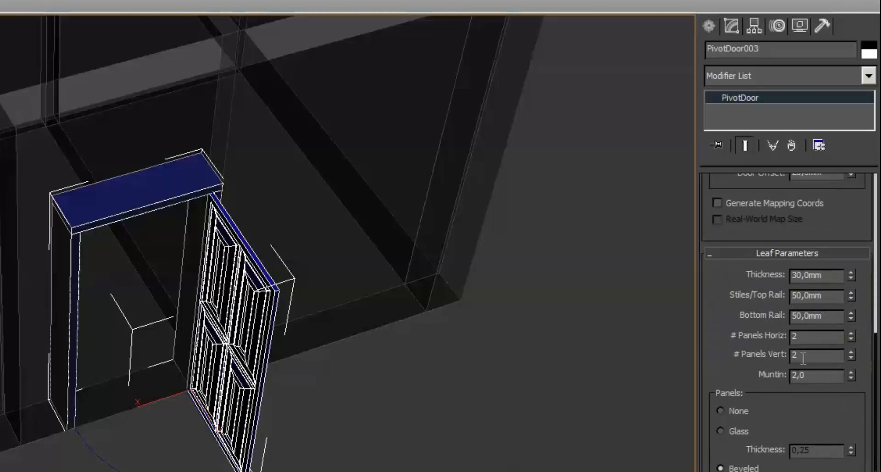
{"action": "left_click", "coordinate": [721, 411]}
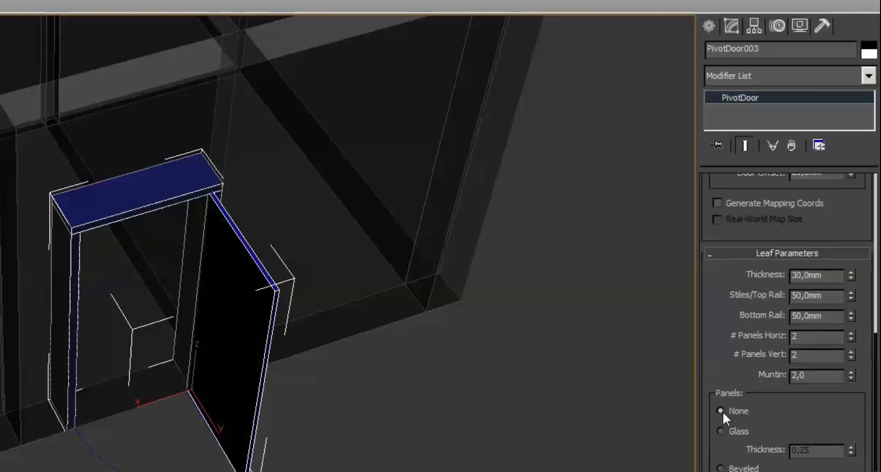
{"action": "left_click", "coordinate": [380, 293]}
Step: Create a Pivot door at the swing symbol in the interior wall beside the entrance, about 779 mm wide, 100 mm deep and 1263 mm high
{"action": "mouse_move", "coordinate": [380, 293]}
{"action": "middle_mouse_down"}
{"action": "mouse_move", "coordinate": [392, 327]}
{"action": "mouse_move", "coordinate": [392, 303]}
{"action": "middle_mouse_up"}
{"action": "scroll", "coordinate": [391, 309], "scroll_direction": "down", "scroll_amount": 5}
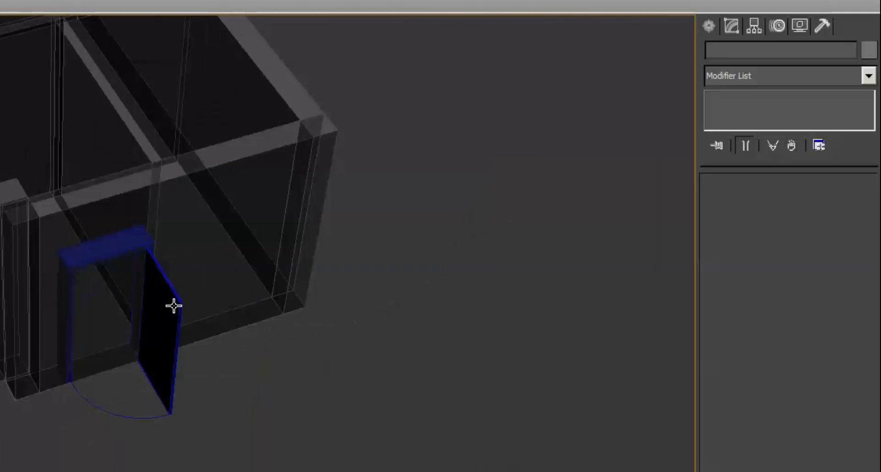
{"action": "middle_click_drag", "start_coordinate": [171, 307], "coordinate": [209, 324]}
{"action": "middle_click_drag", "start_coordinate": [149, 326], "coordinate": [163, 208], "text": "alt"}
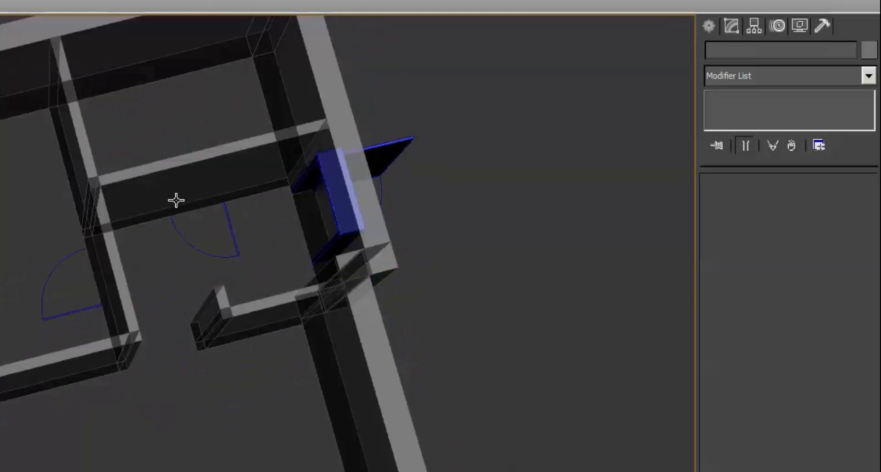
{"action": "scroll", "coordinate": [248, 228], "scroll_direction": "up", "scroll_amount": 5}
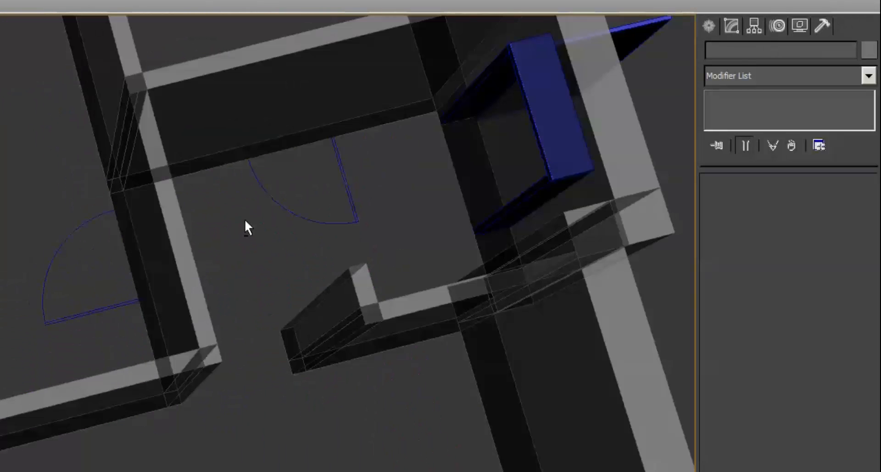
{"action": "middle_click_drag", "start_coordinate": [255, 106], "coordinate": [163, 263]}
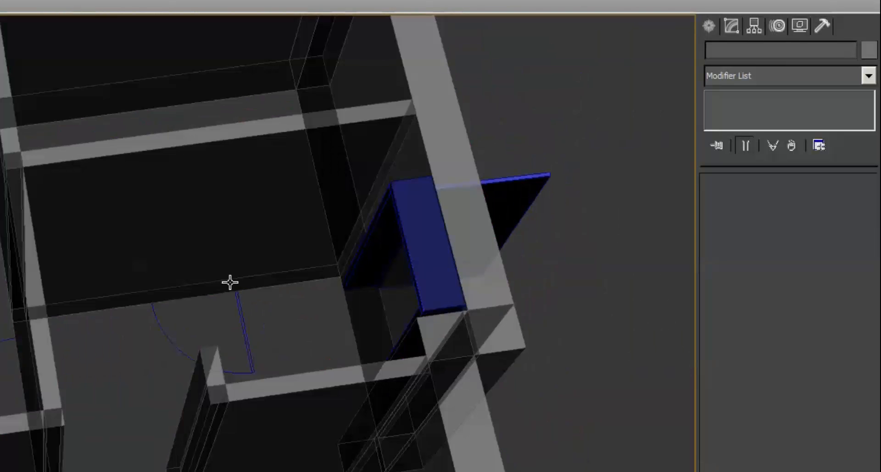
{"action": "scroll", "coordinate": [246, 286], "scroll_direction": "up", "scroll_amount": 3}
{"action": "middle_click_drag", "start_coordinate": [246, 286], "coordinate": [173, 306]}
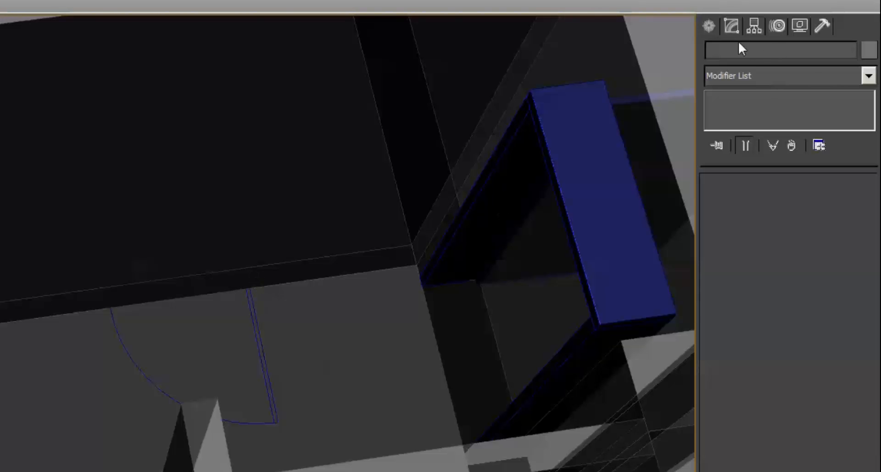
{"action": "left_click", "coordinate": [710, 26]}
{"action": "left_click", "coordinate": [748, 136]}
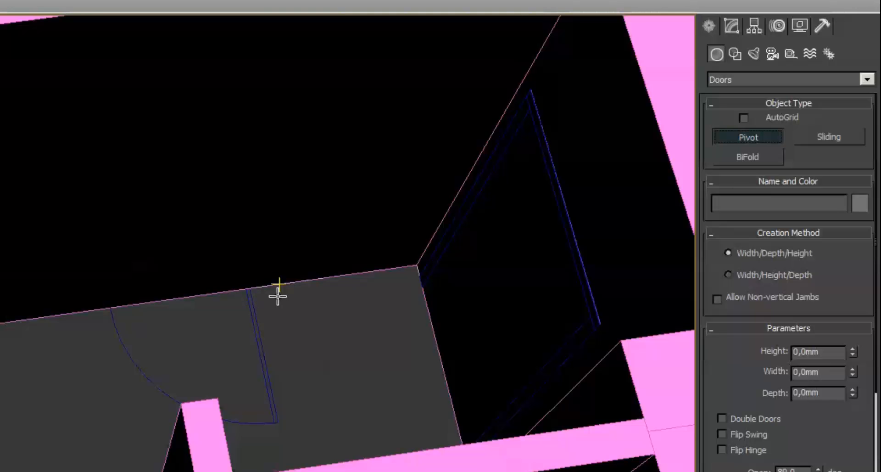
{"action": "left_click_drag", "start_coordinate": [251, 287], "coordinate": [110, 306]}
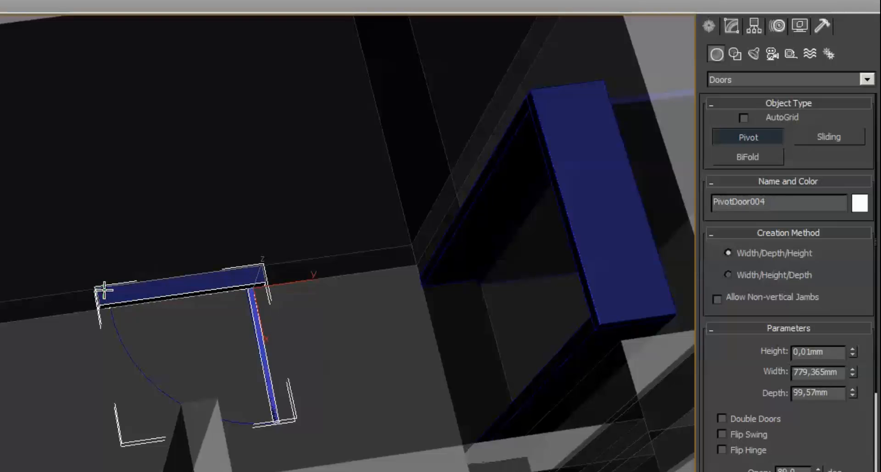
{"action": "left_click", "coordinate": [103, 274]}
{"action": "left_click", "coordinate": [183, 55]}
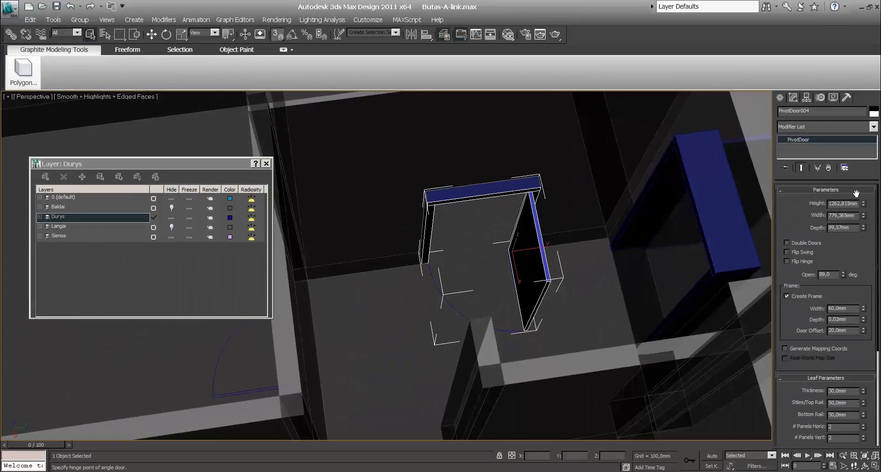
Step: Set the new interior door's height to 2000 mm
{"action": "left_click_drag", "start_coordinate": [858, 204], "coordinate": [823, 199]}
{"action": "type", "text": "2000"}
{"action": "key", "text": "Return"}
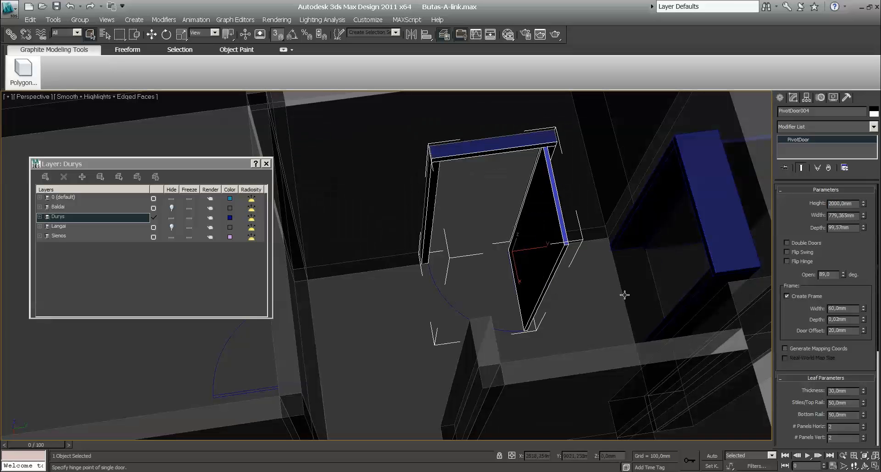
Step: Examine the remaining door swing outlines in the other rooms through the see-through walls
{"action": "middle_click_drag", "start_coordinate": [593, 258], "coordinate": [601, 260]}
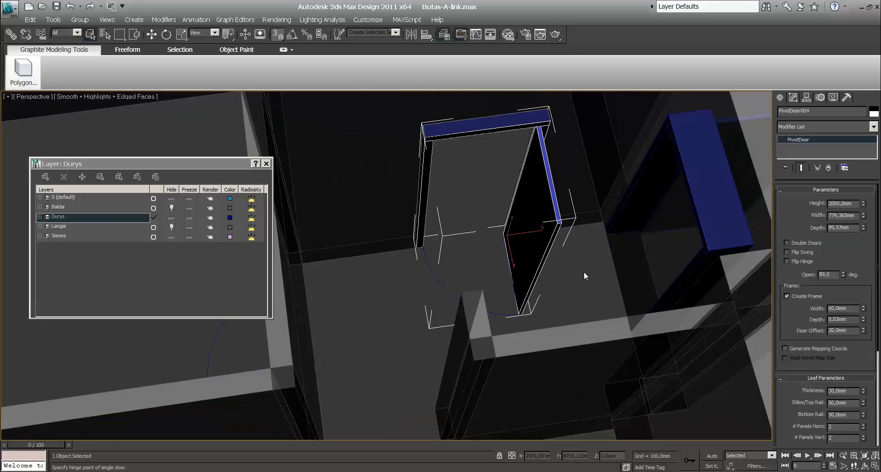
{"action": "scroll", "coordinate": [584, 271], "scroll_direction": "down", "scroll_amount": 6}
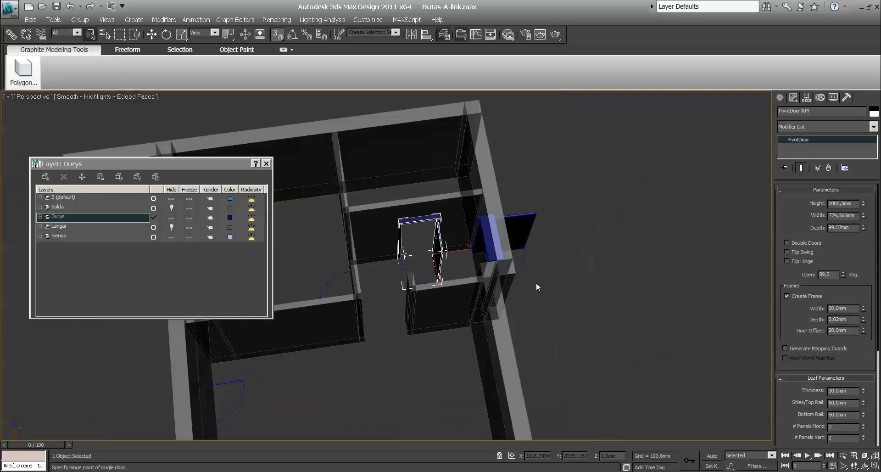
{"action": "middle_click_drag", "start_coordinate": [523, 291], "coordinate": [557, 258]}
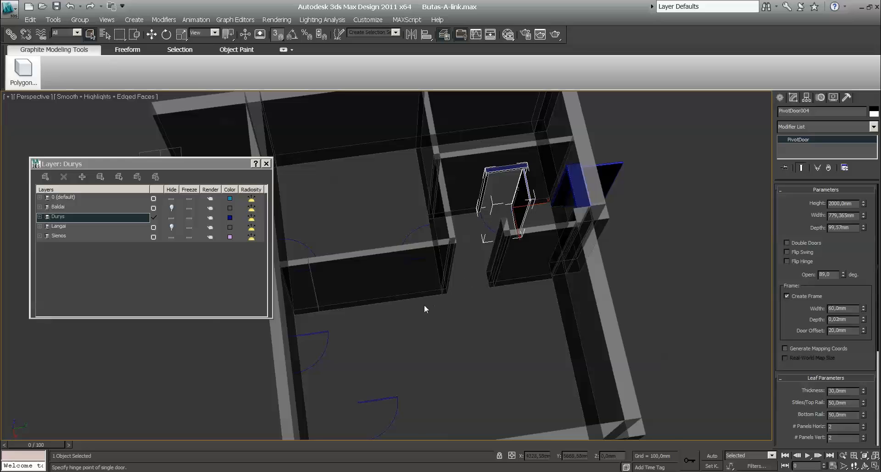
{"action": "middle_click_drag", "start_coordinate": [425, 306], "coordinate": [466, 313], "text": "alt"}
{"action": "middle_click_drag", "start_coordinate": [561, 308], "coordinate": [477, 224]}
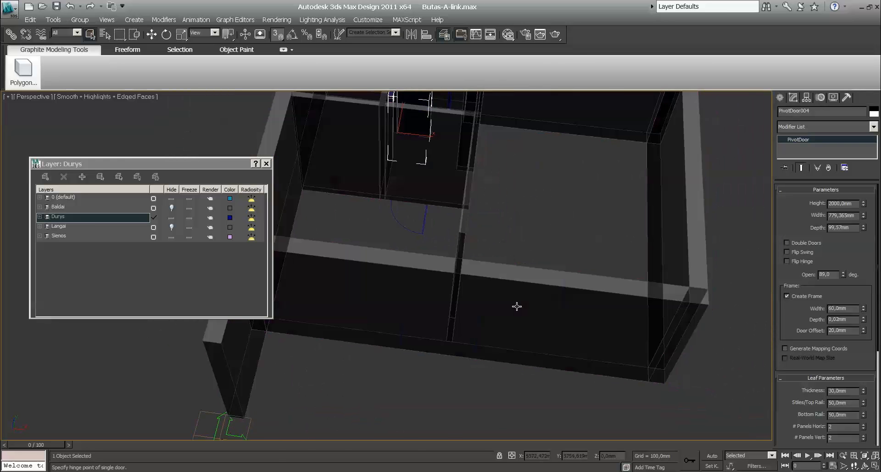
{"action": "middle_click_drag", "start_coordinate": [542, 319], "coordinate": [549, 319], "text": "alt"}
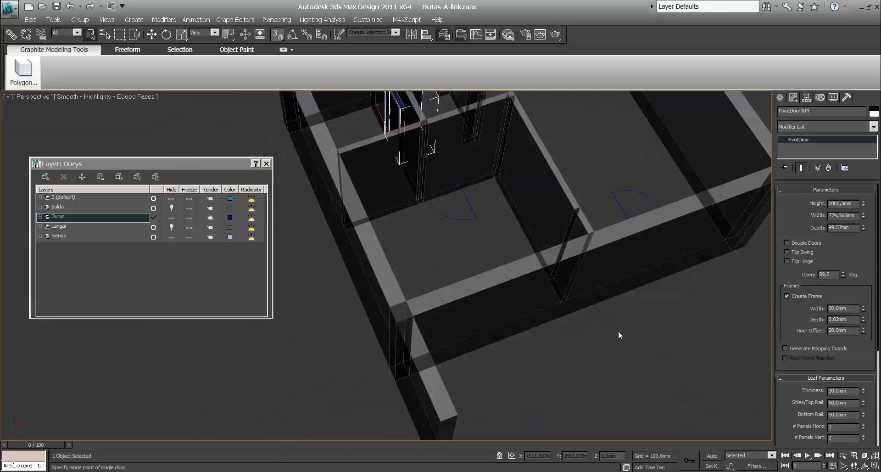
{"action": "middle_click_drag", "start_coordinate": [620, 335], "coordinate": [561, 354]}
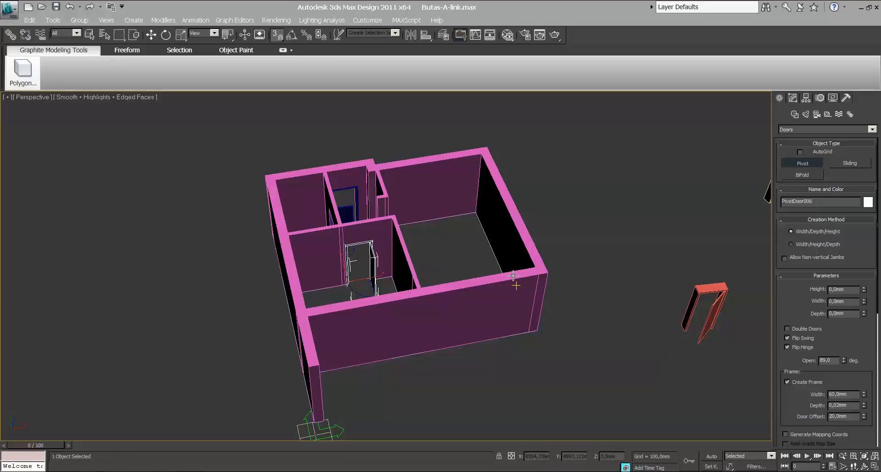
Step: Try to create a Pivot door about 245 mm wide along the base of the long outer wall, and cancel it
{"action": "mouse_move", "coordinate": [511, 256]}
{"action": "middle_mouse_down", "text": "alt"}
{"action": "mouse_move", "coordinate": [454, 277]}
{"action": "mouse_move", "coordinate": [403, 262]}
{"action": "mouse_move", "coordinate": [467, 271]}
{"action": "mouse_move", "coordinate": [488, 251]}
{"action": "mouse_move", "coordinate": [490, 279]}
{"action": "mouse_move", "coordinate": [500, 250]}
{"action": "mouse_move", "coordinate": [486, 276]}
{"action": "mouse_move", "coordinate": [509, 268]}
{"action": "middle_mouse_up", "text": "alt"}
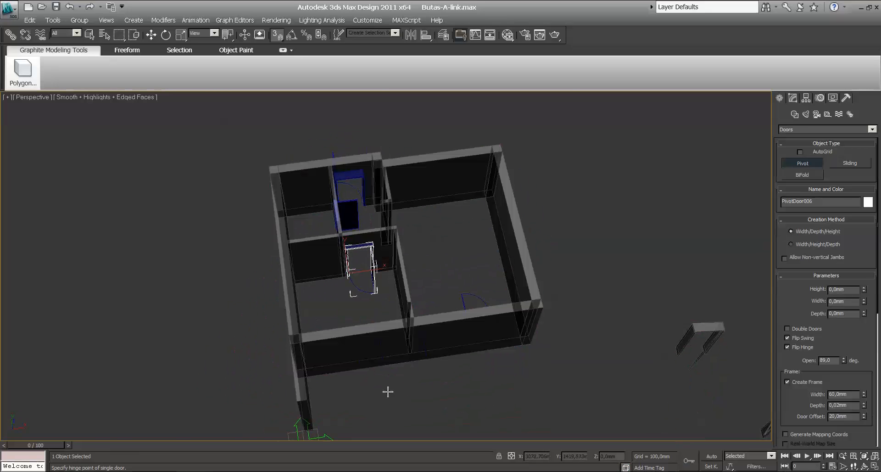
{"action": "scroll", "coordinate": [374, 379], "scroll_direction": "up", "scroll_amount": 4}
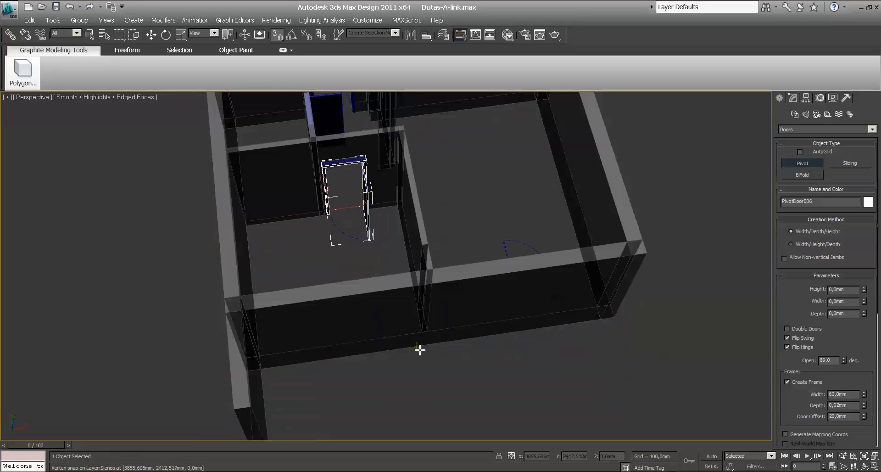
{"action": "scroll", "coordinate": [419, 349], "scroll_direction": "up", "scroll_amount": 5}
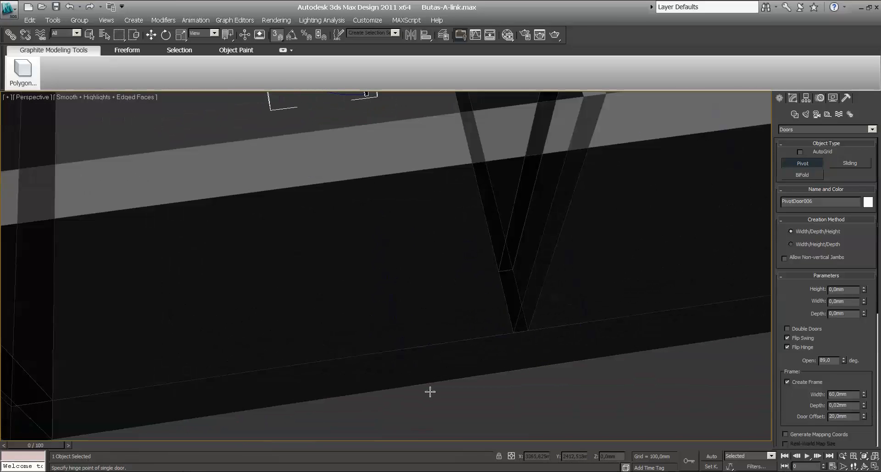
{"action": "scroll", "coordinate": [424, 393], "scroll_direction": "up", "scroll_amount": 1}
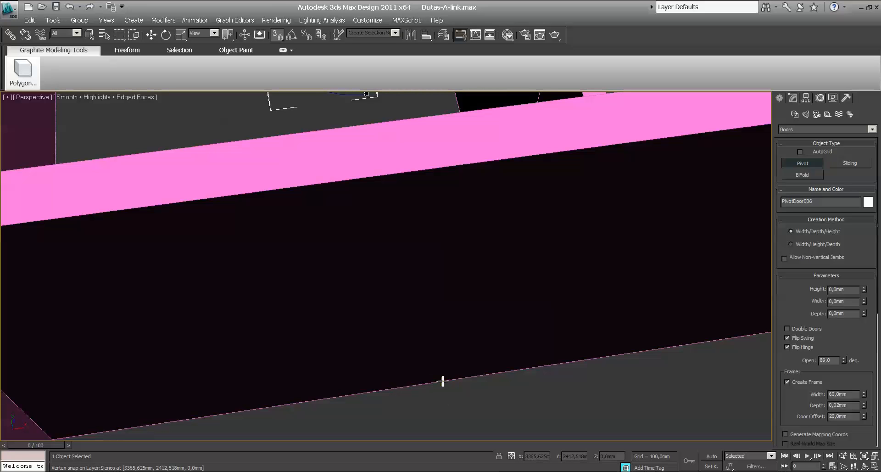
{"action": "left_click_drag", "start_coordinate": [442, 381], "coordinate": [419, 385]}
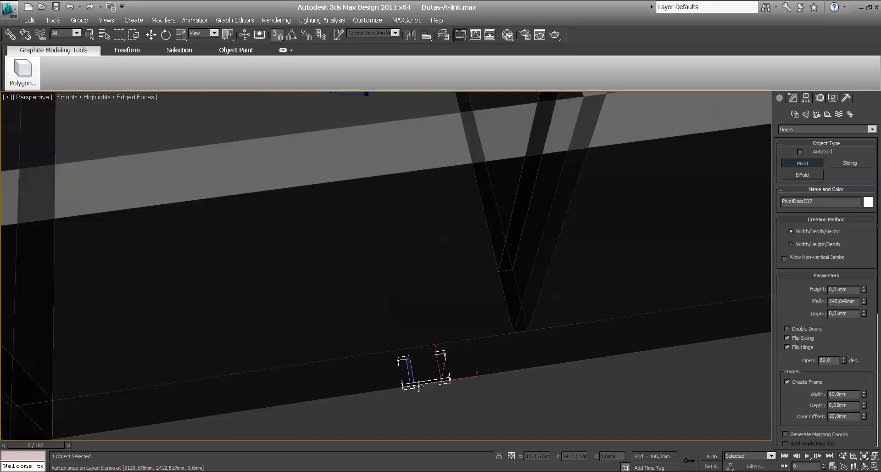
{"action": "right_click", "coordinate": [418, 385]}
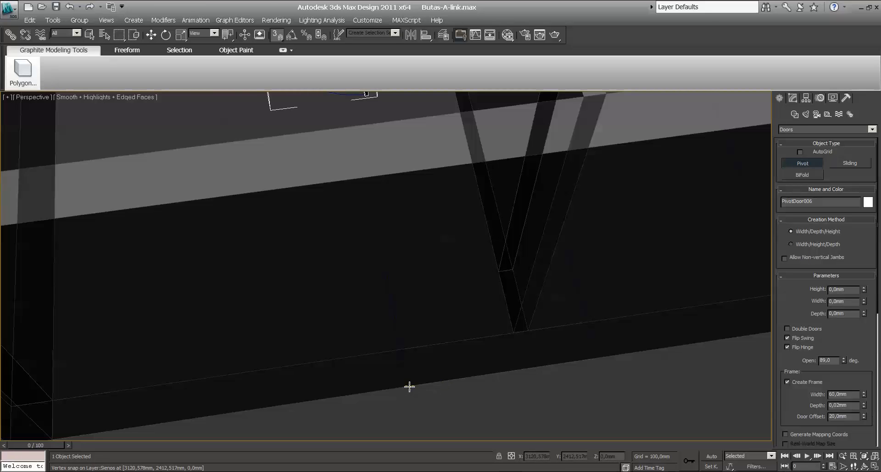
{"action": "left_click_drag", "start_coordinate": [410, 387], "coordinate": [294, 398]}
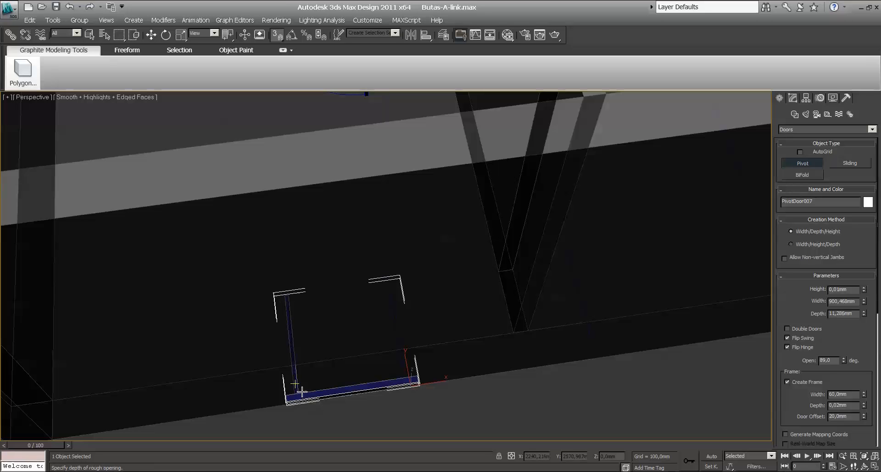
{"action": "left_click", "coordinate": [343, 311]}
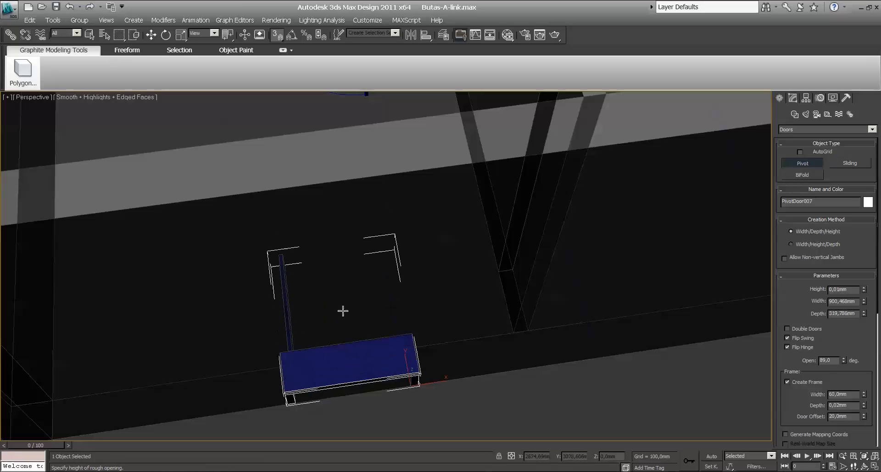
{"action": "left_click", "coordinate": [376, 207]}
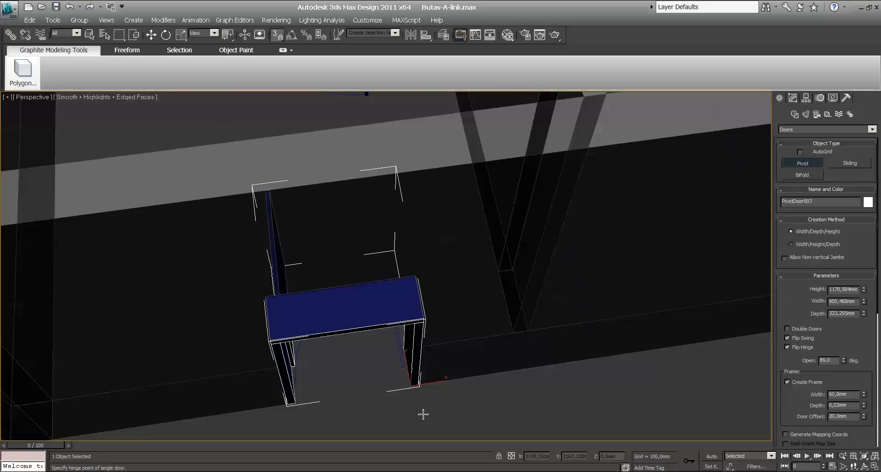
{"action": "right_click", "coordinate": [423, 414]}
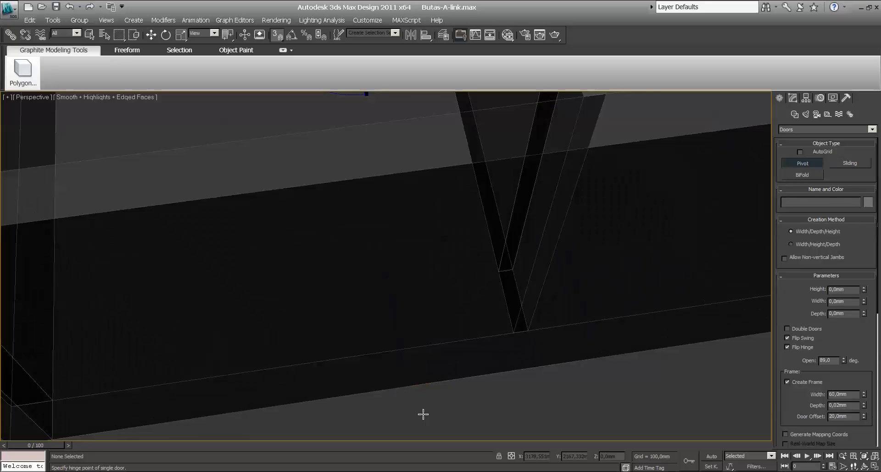
Step: Enable Edge/Segment snapping and create a Pivot door at the long outer wall's swing symbol, about 915 mm wide, 315 mm deep and 1274 mm high
{"action": "right_click", "coordinate": [277, 35]}
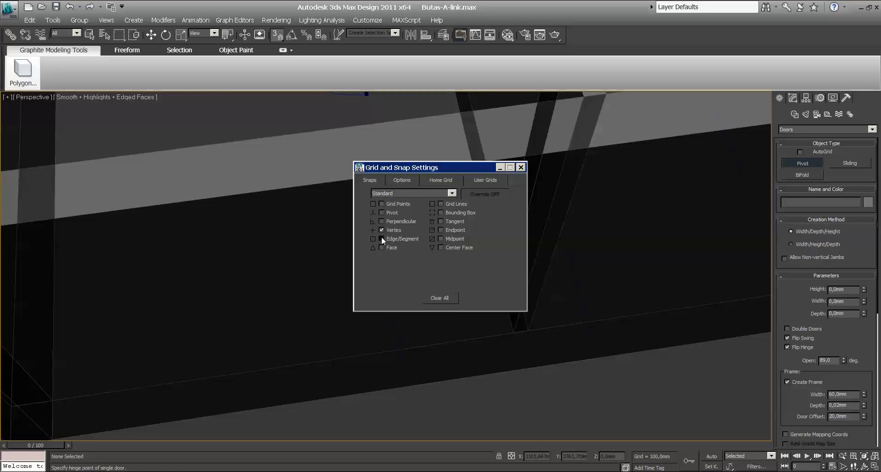
{"action": "left_click", "coordinate": [520, 167]}
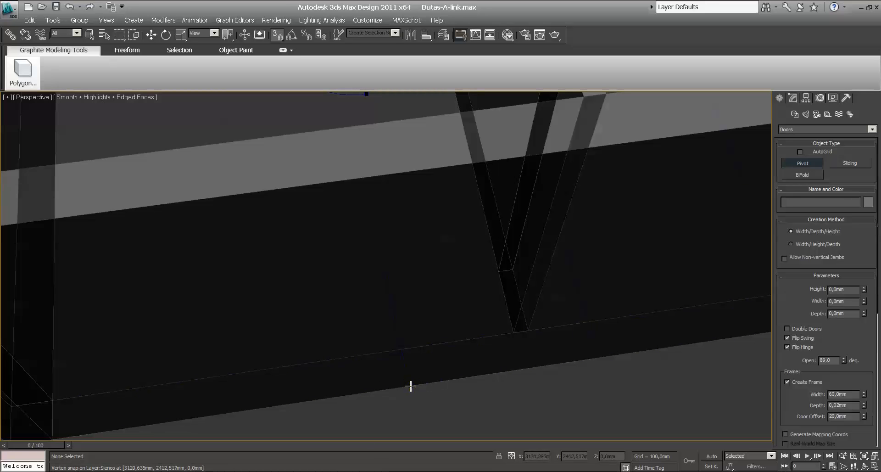
{"action": "left_click_drag", "start_coordinate": [411, 386], "coordinate": [293, 404]}
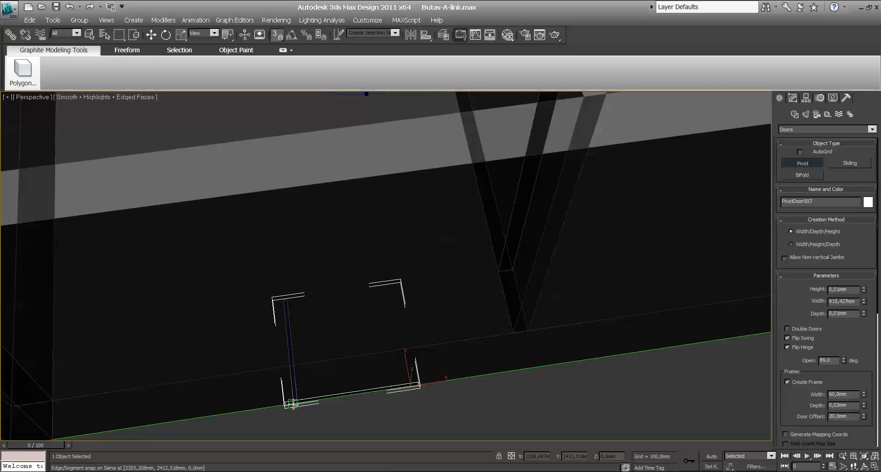
{"action": "left_click_drag", "start_coordinate": [292, 404], "coordinate": [293, 404]}
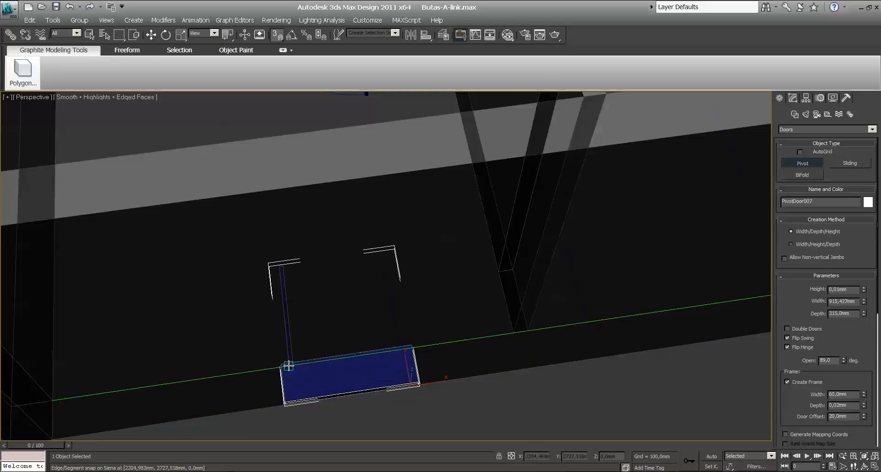
{"action": "left_click", "coordinate": [291, 363]}
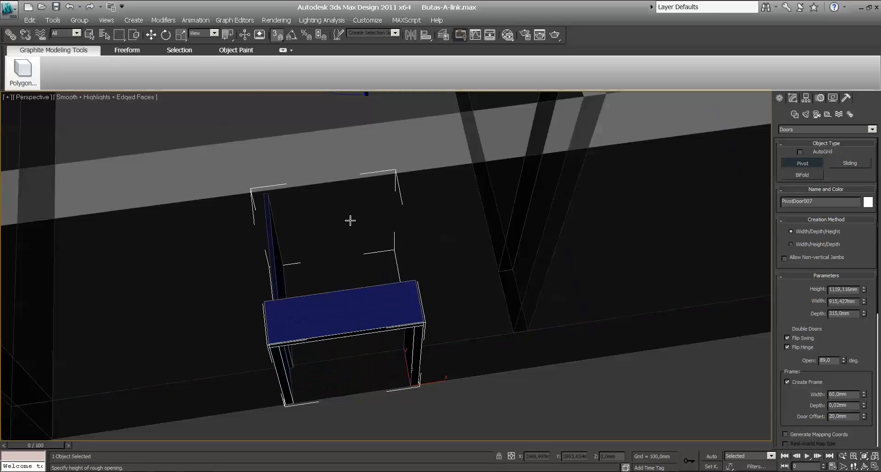
{"action": "left_click", "coordinate": [350, 201]}
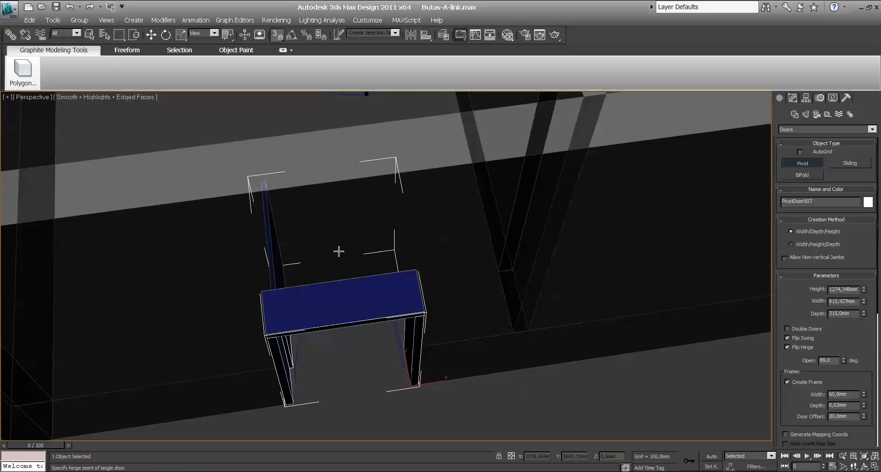
{"action": "left_click", "coordinate": [277, 35]}
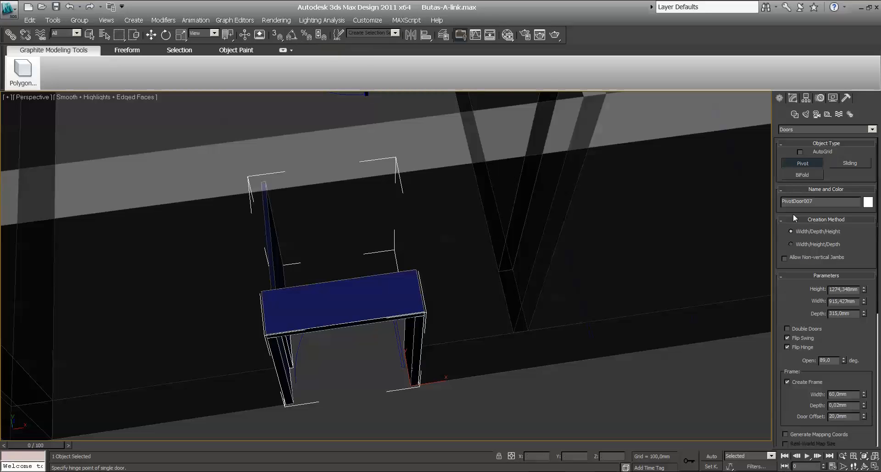
Step: Set the new outer-wall door's height to 2200 mm and its leaf panels to Beveled
{"action": "left_click", "coordinate": [803, 164]}
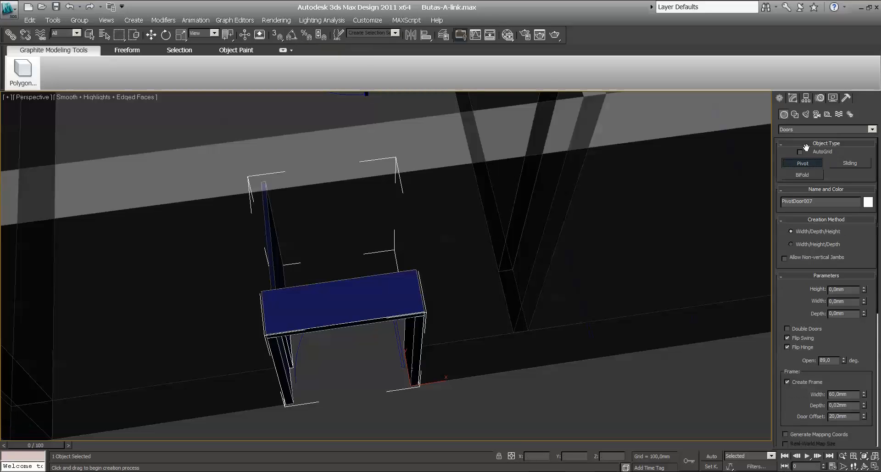
{"action": "left_click", "coordinate": [793, 98]}
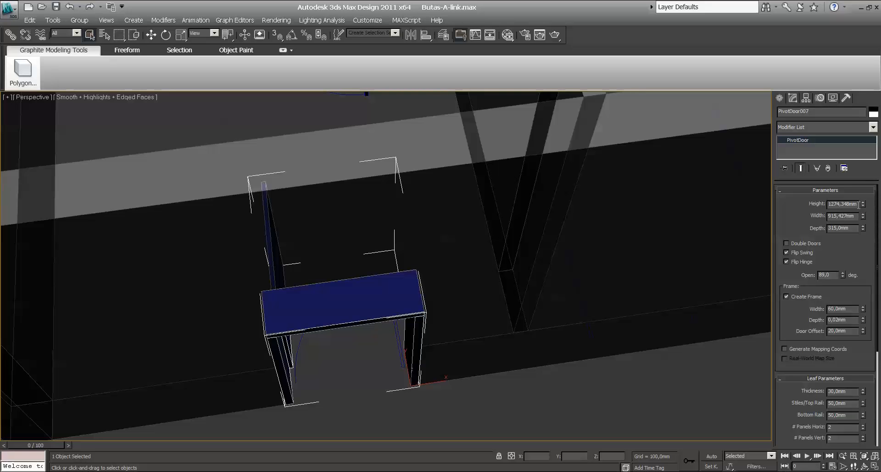
{"action": "left_click_drag", "start_coordinate": [857, 205], "coordinate": [825, 207]}
{"action": "type", "text": "2200"}
{"action": "key", "text": "Return"}
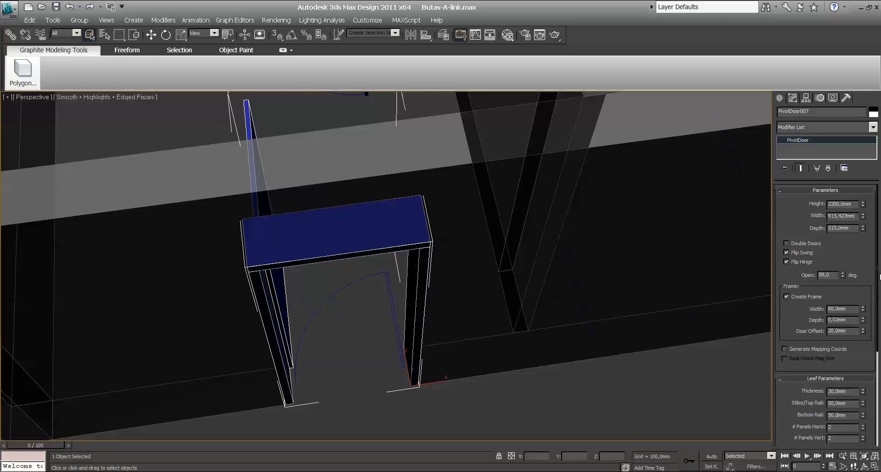
{"action": "left_click_drag", "start_coordinate": [879, 270], "coordinate": [880, 380]}
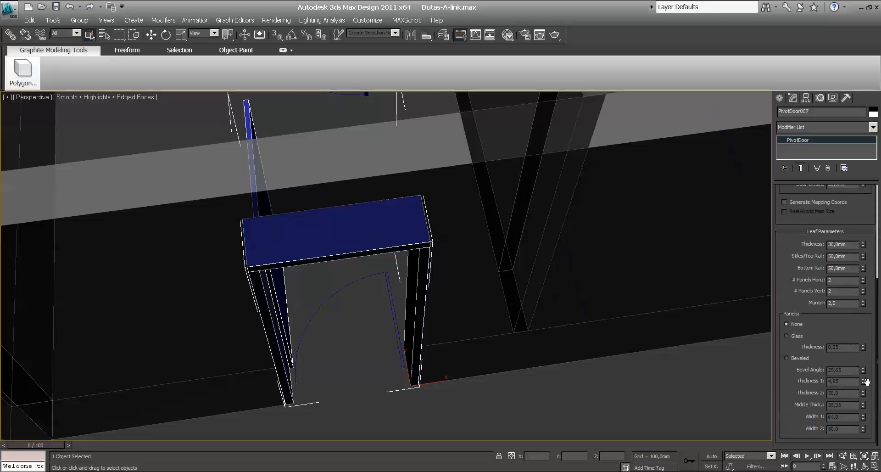
{"action": "left_click", "coordinate": [787, 336]}
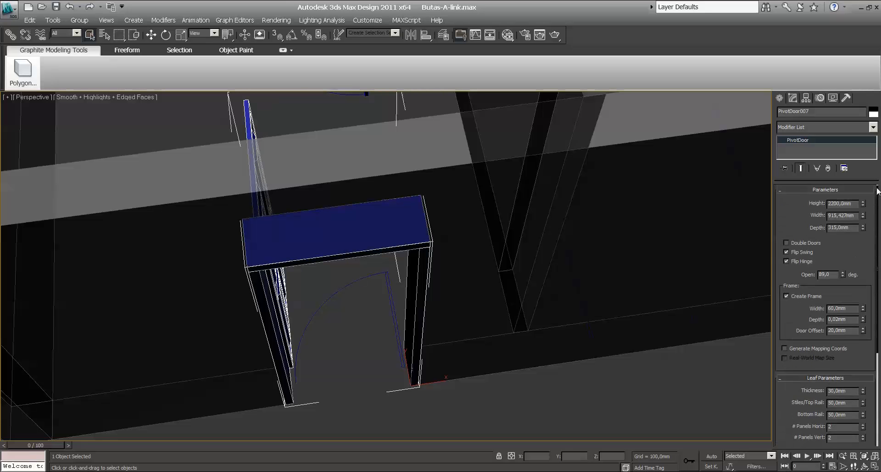
Step: Turn off Flip Hinge and keep Flip Swing on so the outer-wall door's leaf follows its swing symbol
{"action": "scroll", "coordinate": [789, 246], "scroll_direction": "up", "scroll_amount": 3}
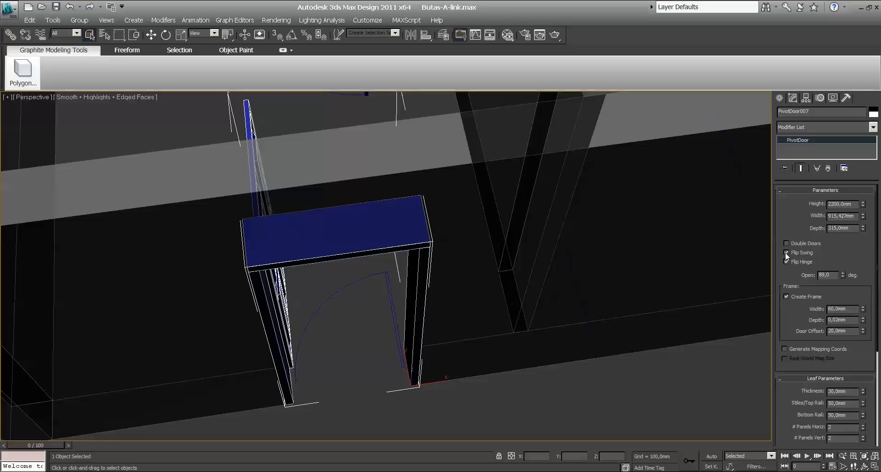
{"action": "left_click", "coordinate": [786, 252]}
{"action": "left_click", "coordinate": [787, 262]}
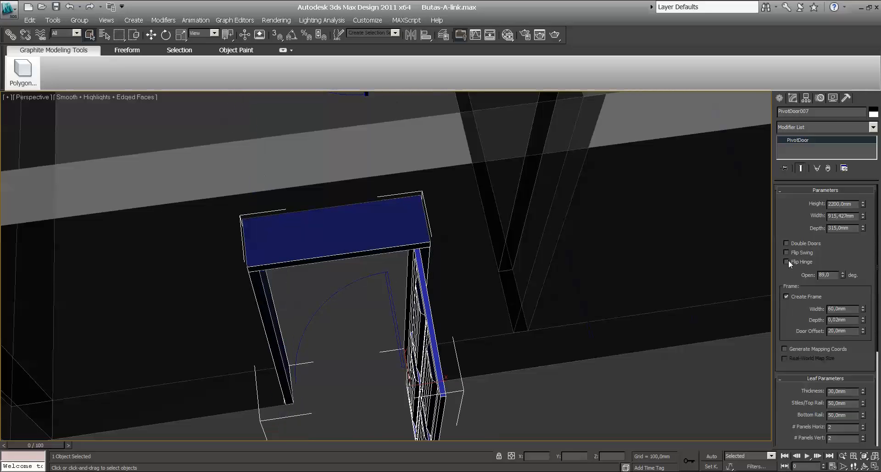
{"action": "left_click", "coordinate": [787, 252]}
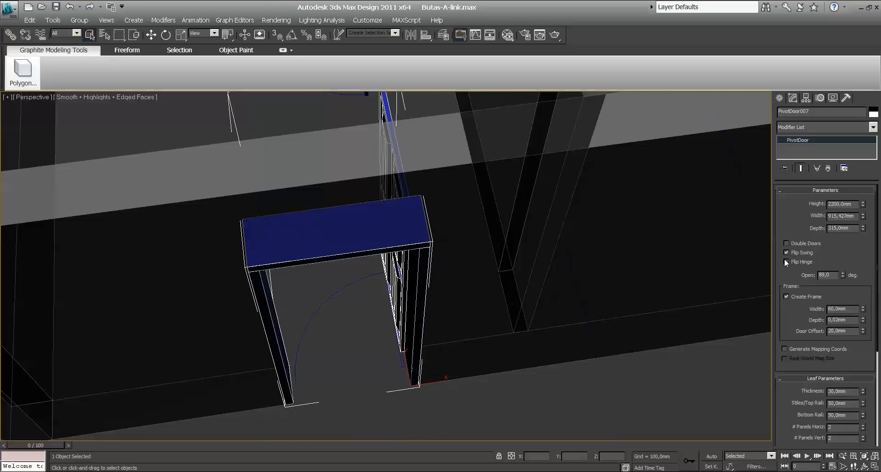
{"action": "middle_click_drag", "start_coordinate": [415, 385], "coordinate": [429, 354], "text": "alt"}
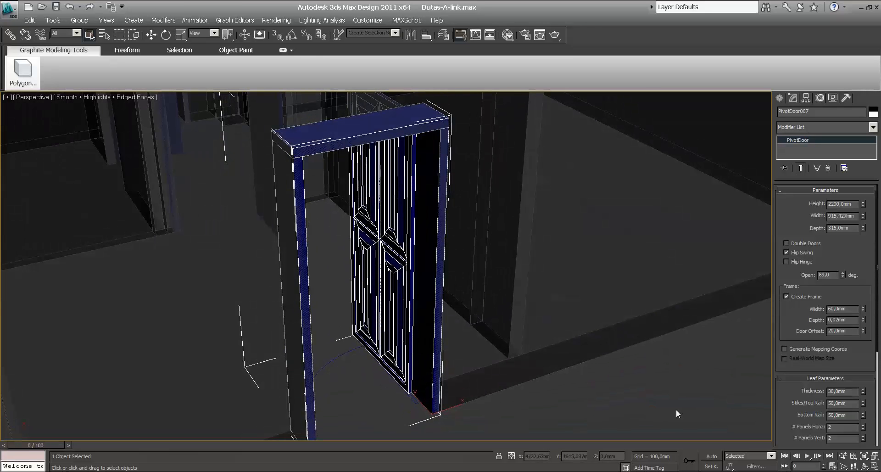
Step: Set the leaf to 1 horizontal and 2 vertical panels, with bevel angle 60, Thickness 1 at 50, and the other bevel thicknesses and widths at 0
{"action": "scroll", "coordinate": [845, 409], "scroll_direction": "down", "scroll_amount": 5}
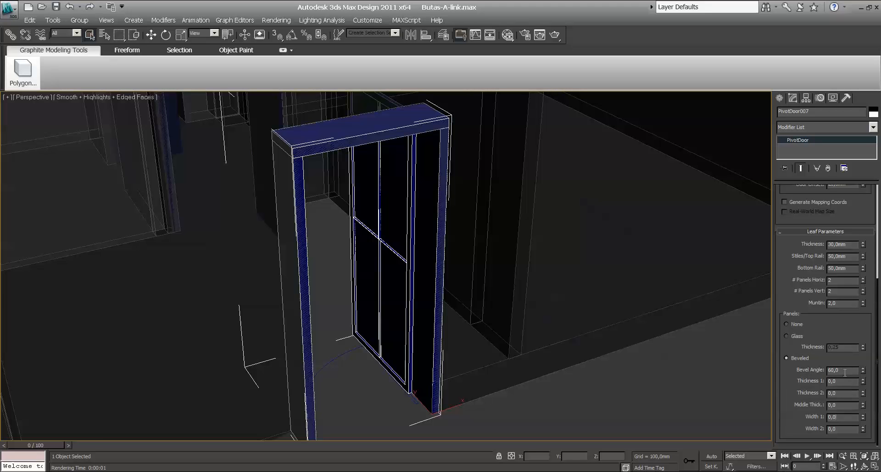
{"action": "left_click", "coordinate": [863, 293]}
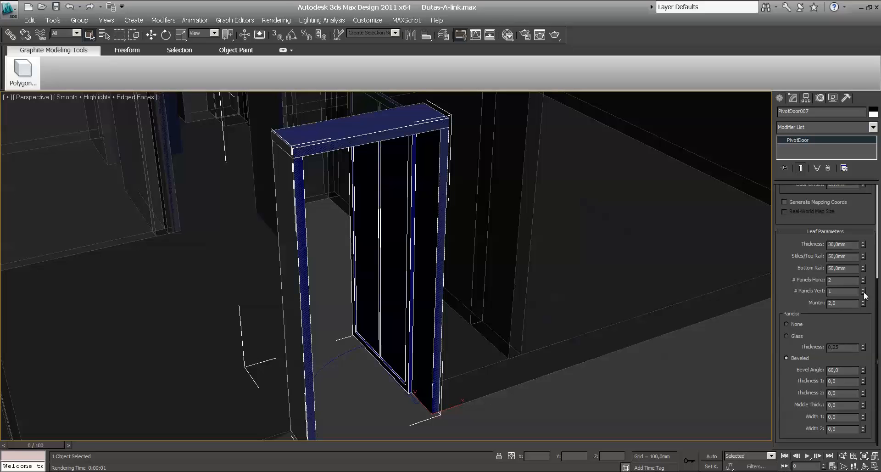
{"action": "left_click", "coordinate": [864, 278]}
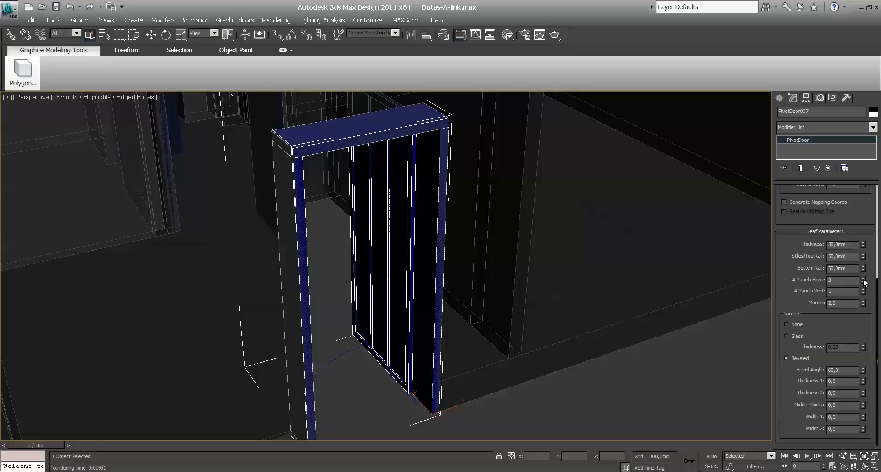
{"action": "left_click", "coordinate": [863, 281]}
{"action": "left_click", "coordinate": [863, 281]}
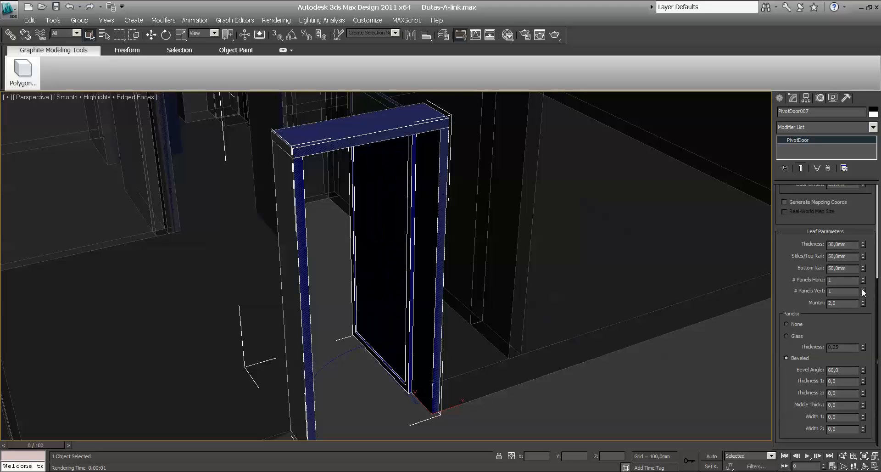
{"action": "left_click", "coordinate": [863, 290]}
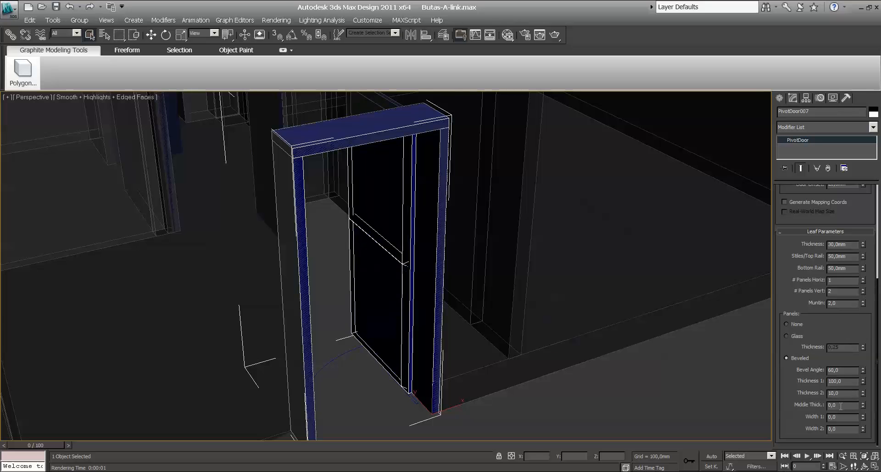
{"action": "left_click", "coordinate": [841, 406]}
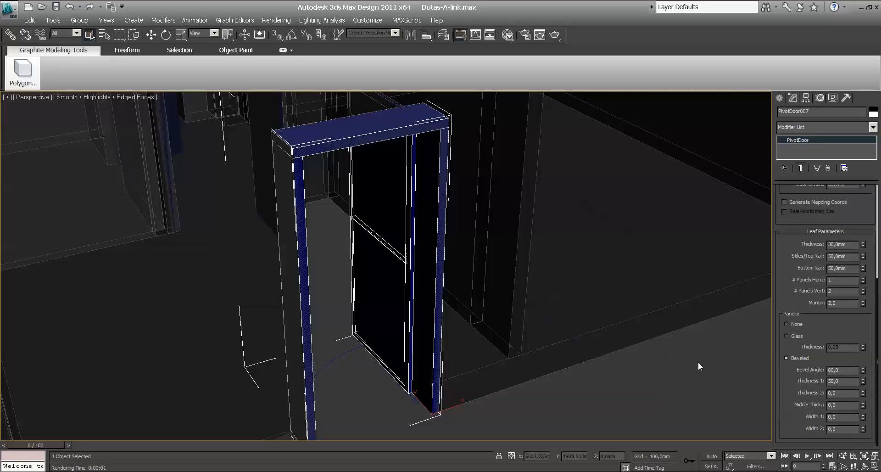
Step: Create a second Pivot door at the neighbouring swing symbol in the same outer wall with snapping on, about 863 mm wide, 315 mm deep and 1432 mm high
{"action": "middle_click_drag", "start_coordinate": [698, 362], "coordinate": [453, 382], "text": "alt"}
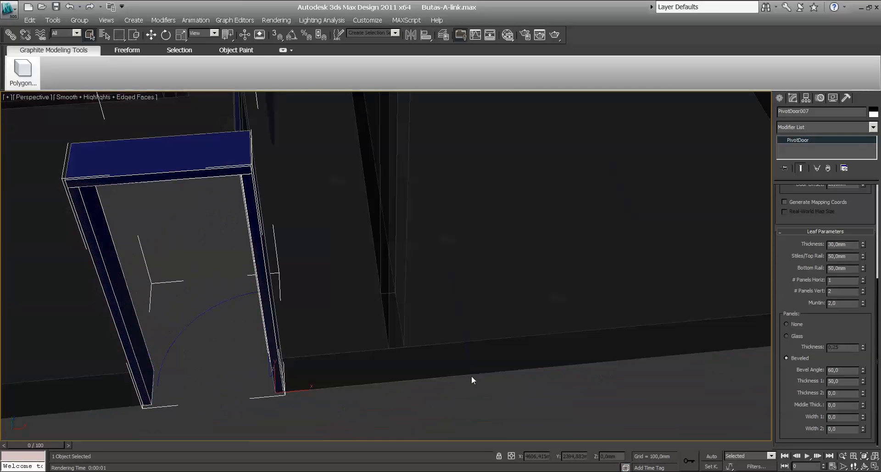
{"action": "left_click", "coordinate": [279, 35]}
{"action": "key", "text": "s"}
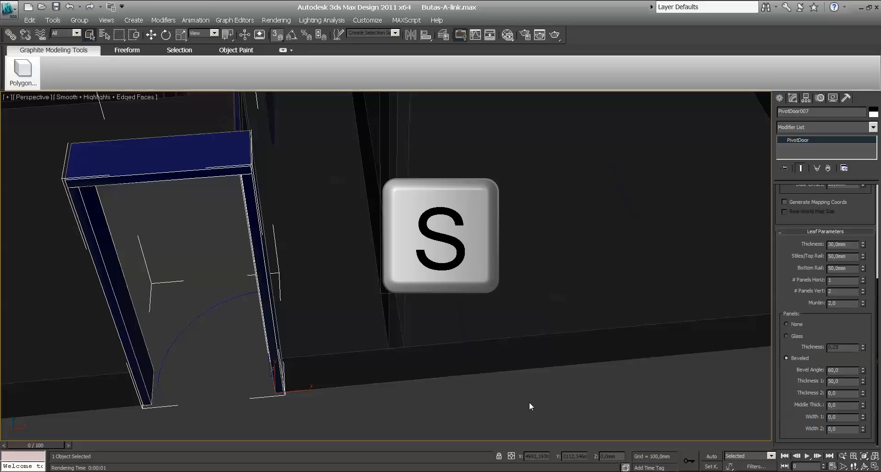
{"action": "left_click", "coordinate": [781, 98]}
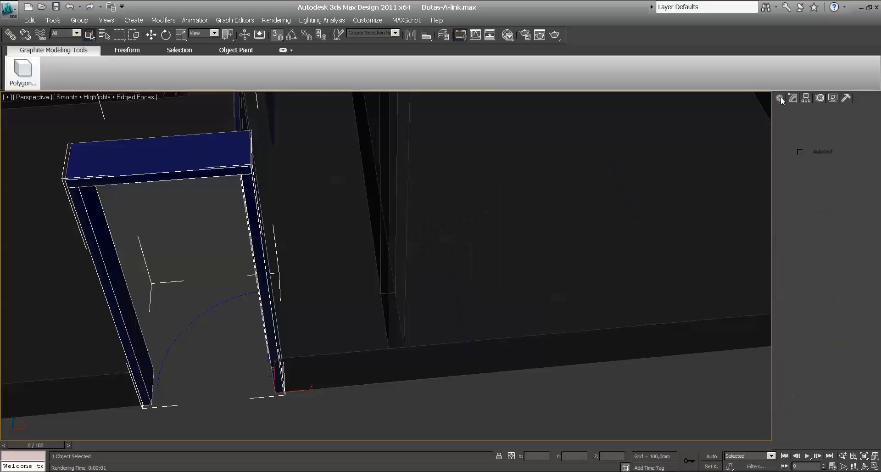
{"action": "left_click", "coordinate": [803, 163]}
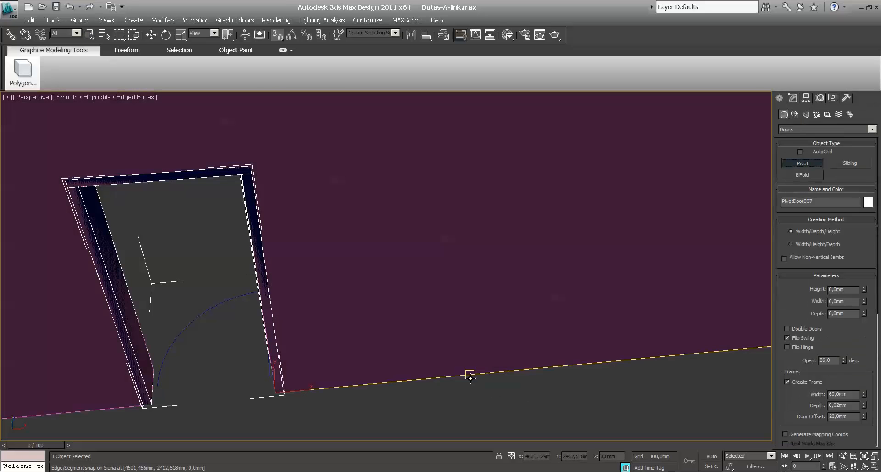
{"action": "left_click_drag", "start_coordinate": [474, 374], "coordinate": [580, 360]}
{"action": "left_click", "coordinate": [569, 330]}
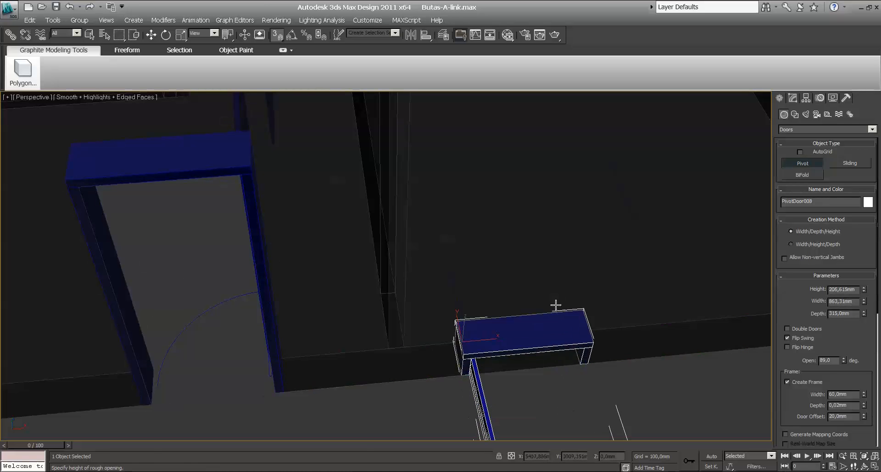
{"action": "left_click", "coordinate": [594, 222]}
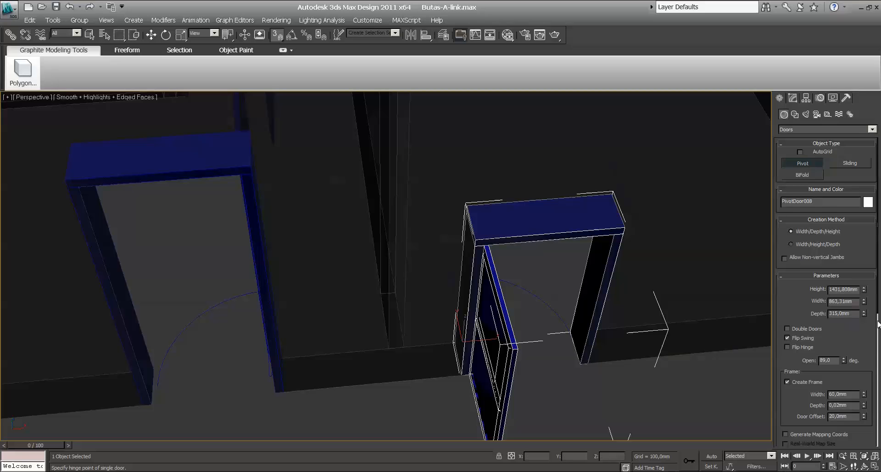
Step: Turn off Flip Swing and leave Flip Hinge off so the second outer-wall door opens inward along its swing symbol
{"action": "scroll", "coordinate": [878, 322], "scroll_direction": "down", "scroll_amount": 3}
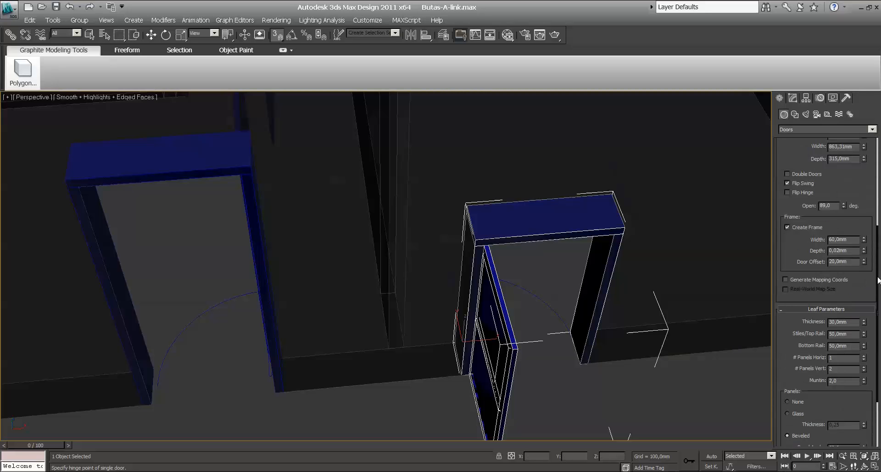
{"action": "scroll", "coordinate": [853, 186], "scroll_direction": "up", "scroll_amount": 3}
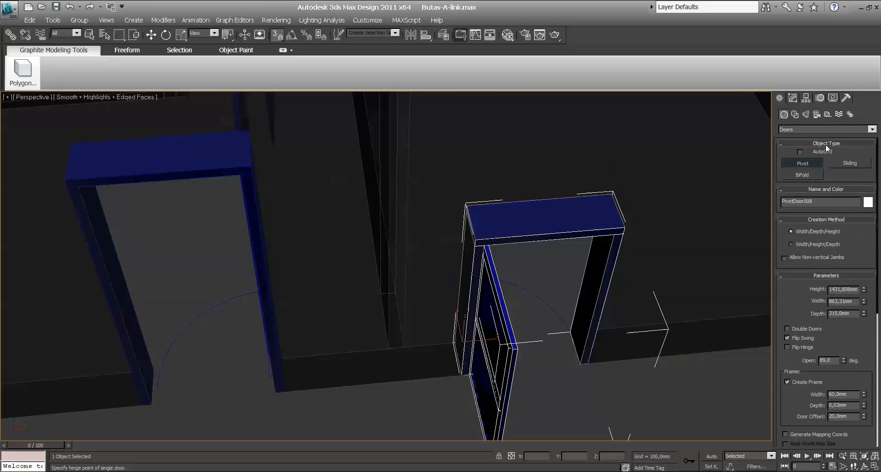
{"action": "left_click", "coordinate": [793, 98]}
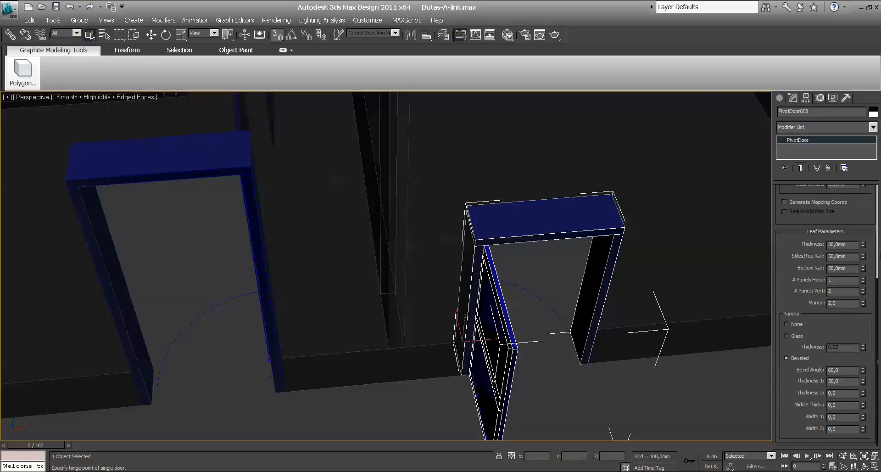
{"action": "scroll", "coordinate": [789, 263], "scroll_direction": "up", "scroll_amount": 3}
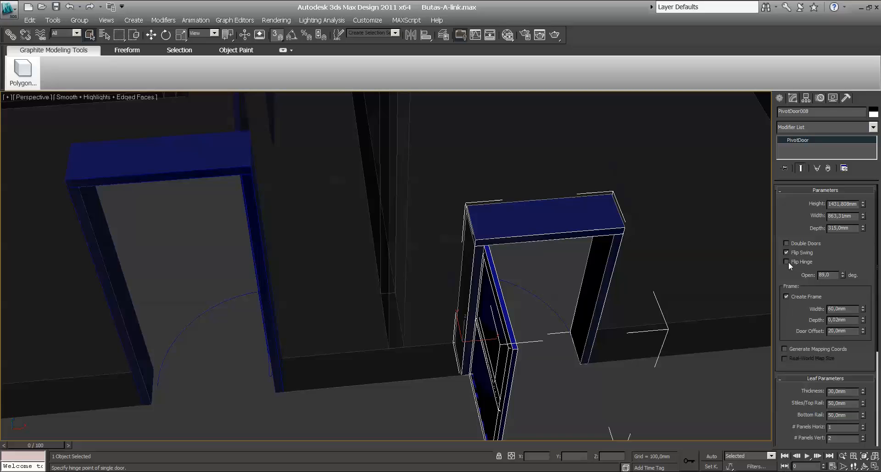
{"action": "left_click", "coordinate": [789, 263]}
{"action": "left_click", "coordinate": [790, 263]}
{"action": "left_click", "coordinate": [788, 253]}
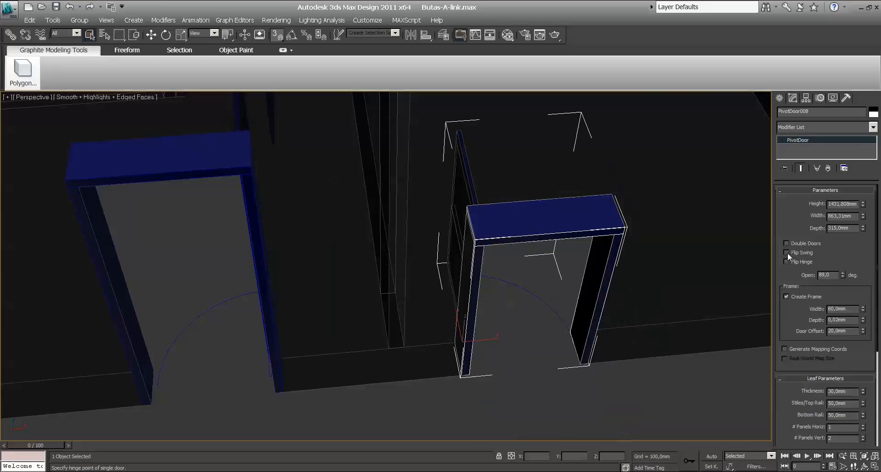
Step: Set the second outer-wall door's height to 2200 mm
{"action": "left_click_drag", "start_coordinate": [856, 204], "coordinate": [818, 204]}
{"action": "type", "text": "2200"}
{"action": "key", "text": "Return"}
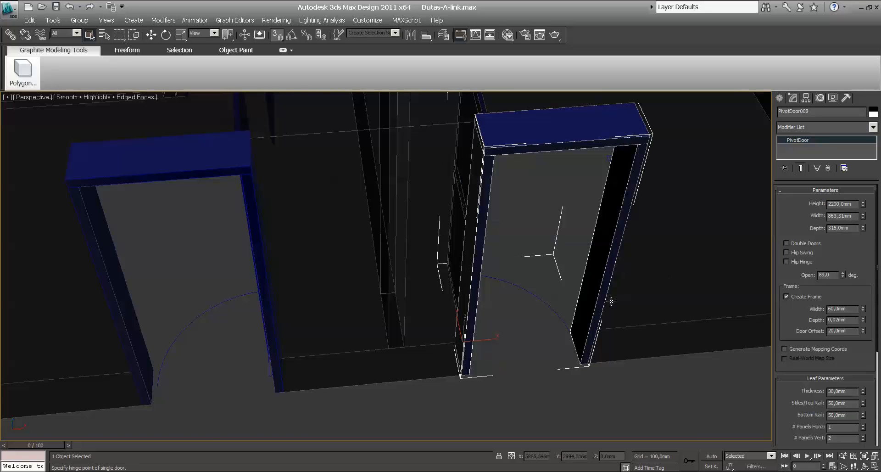
{"action": "scroll", "coordinate": [615, 305], "scroll_direction": "down", "scroll_amount": 5}
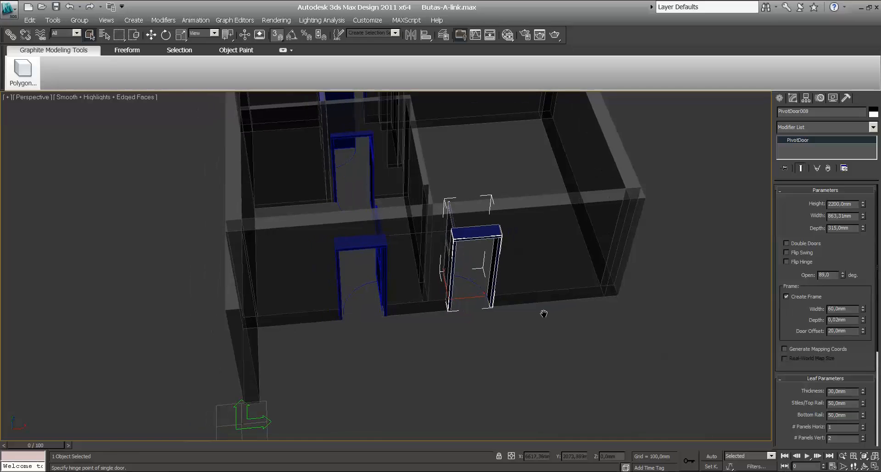